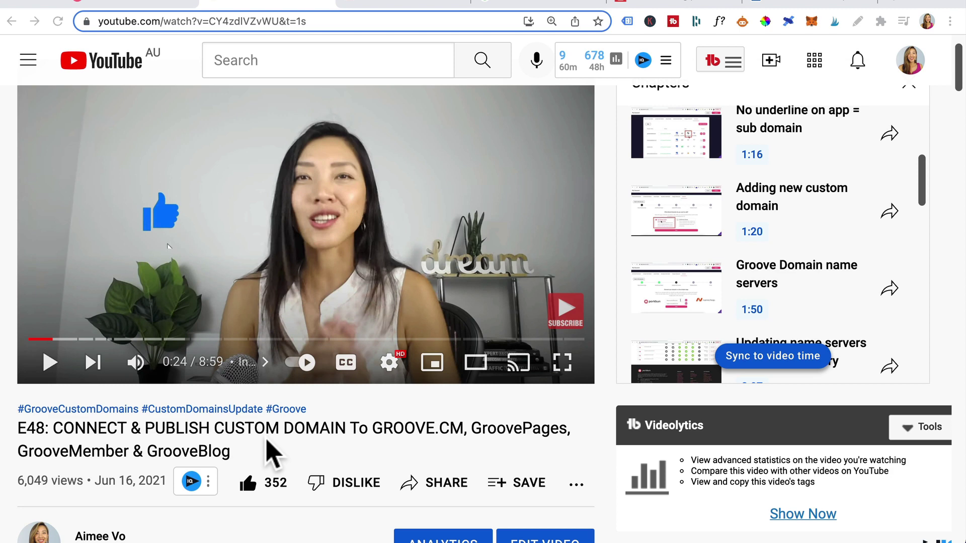
- Reach GrooveMail's empty Create Sender form, then view the Google Workspace business email page
left_click(120, 3)
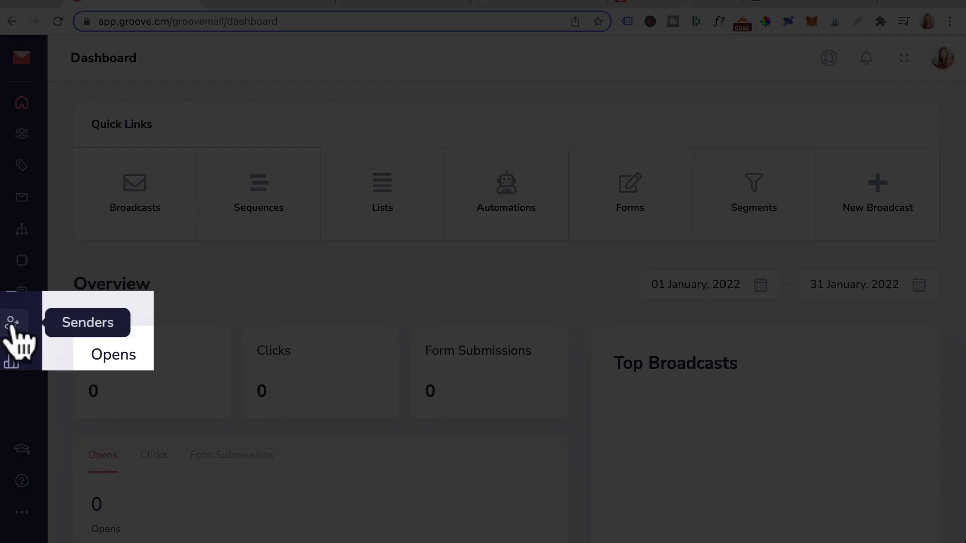
left_click(20, 326)
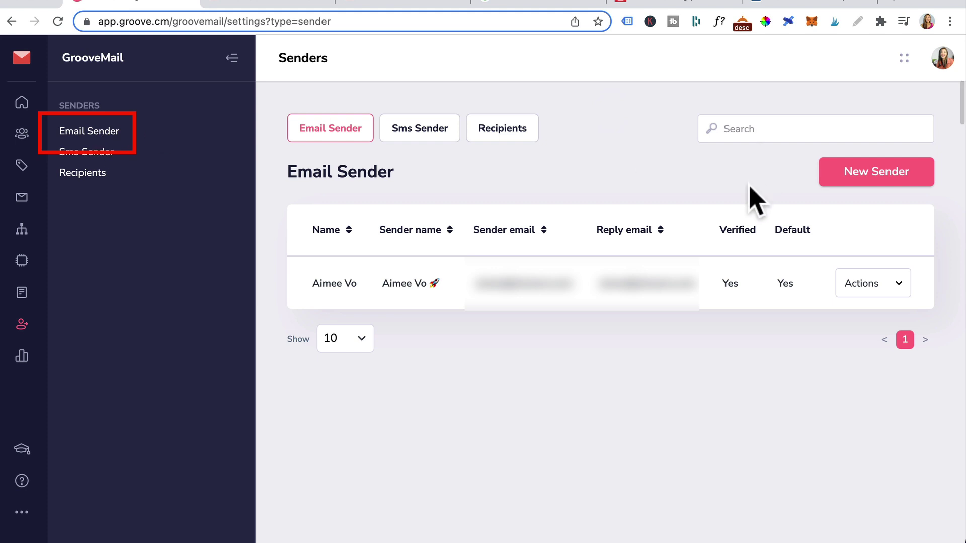
left_click(878, 173)
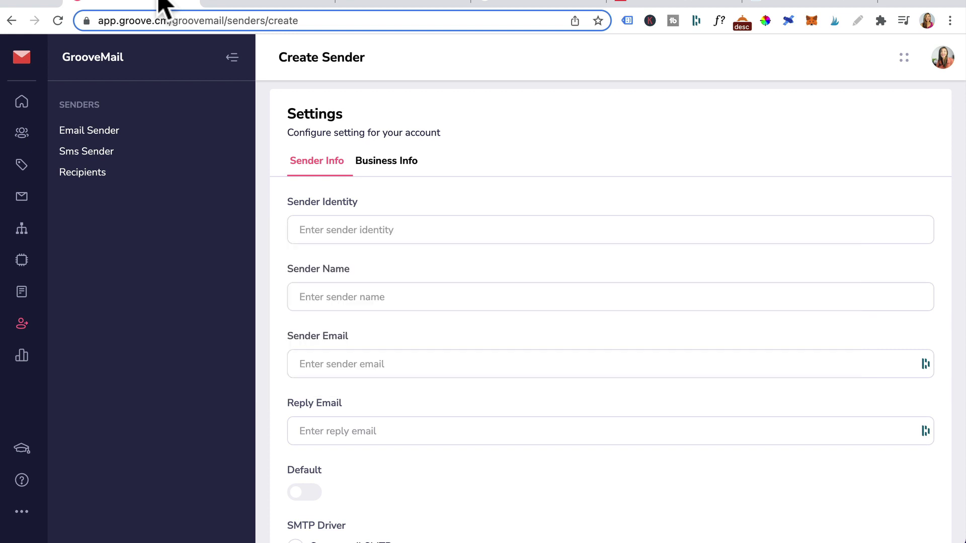
left_click(540, 9)
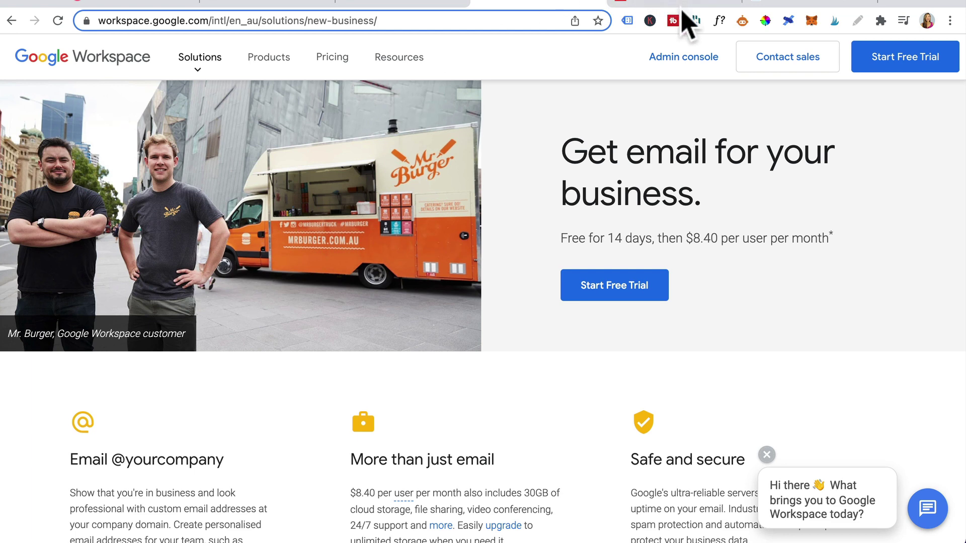
- Bring up the YouTube tutorial on creating a free Zoho business email
left_click(664, 3)
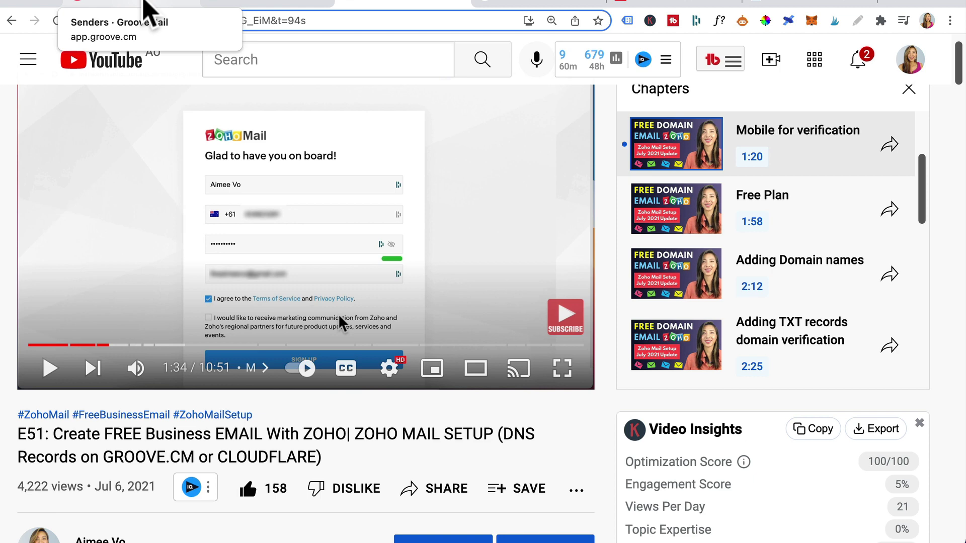
- Enter sender identity F&A.com and the sender's name, and paste the sender and reply emails
left_click(145, 4)
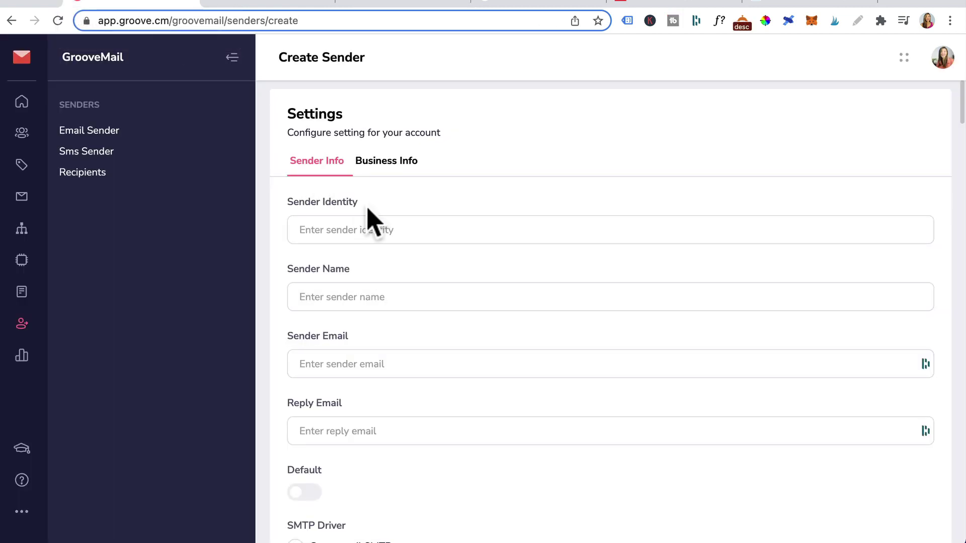
left_click(307, 236)
type("F&A.com")
key("Tab")
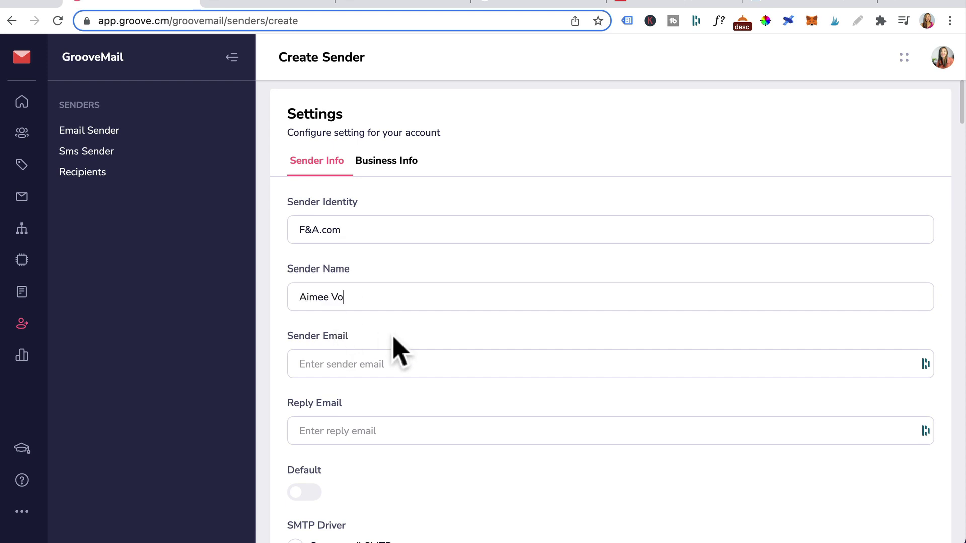
left_click(360, 375)
key("ctrl+v")
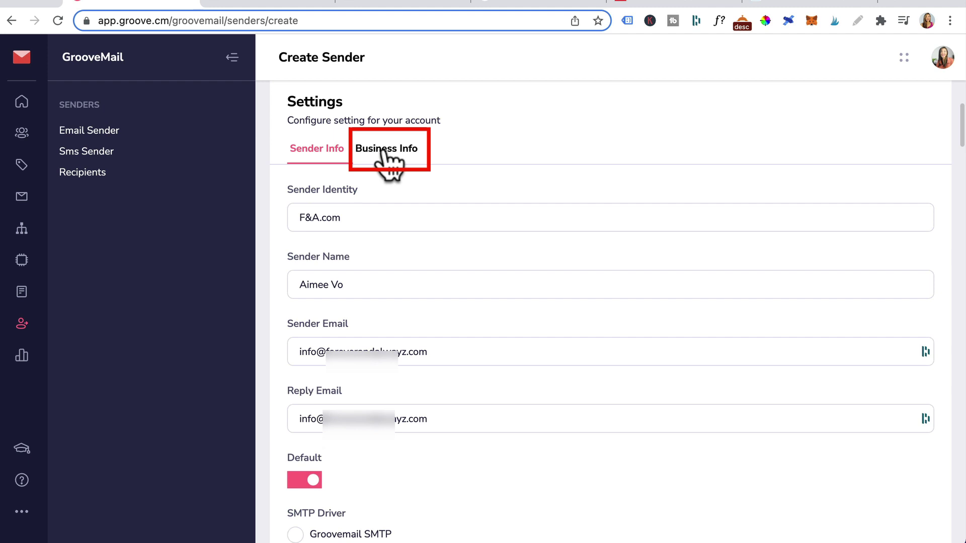
- In Business Info, enter company name F&A co and paste the business postal address
left_click(388, 149)
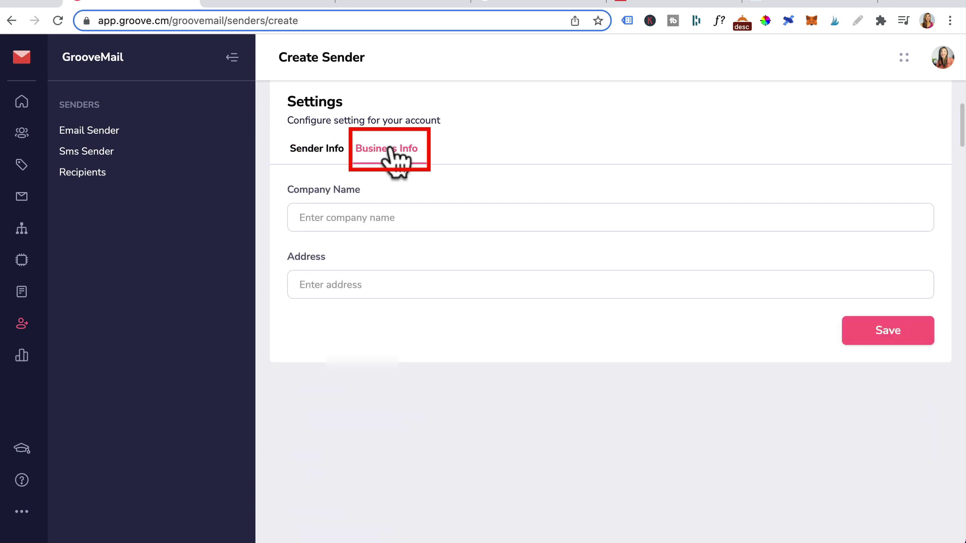
left_click(321, 217)
type("F&A co")
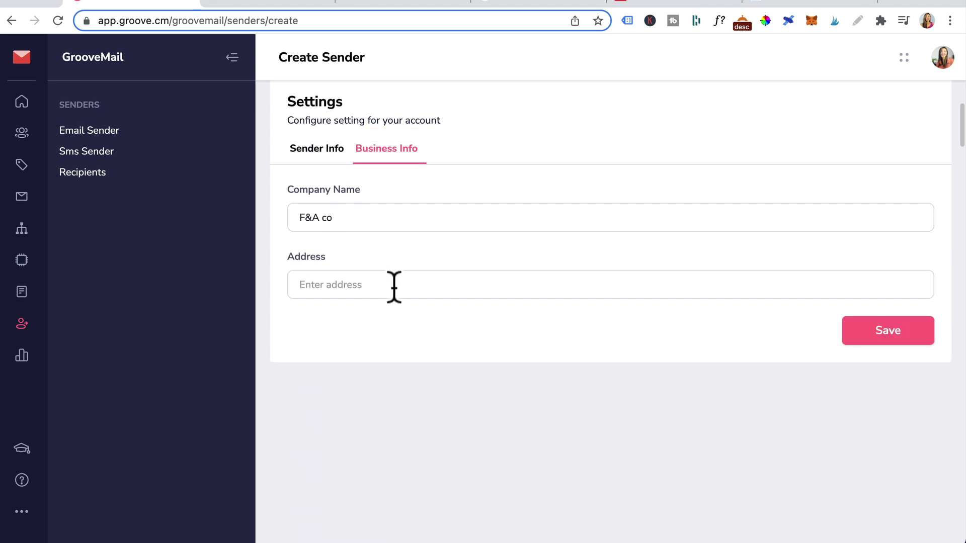
left_click(334, 286)
type("PO BOX xxx Perth Australia - or a street address")
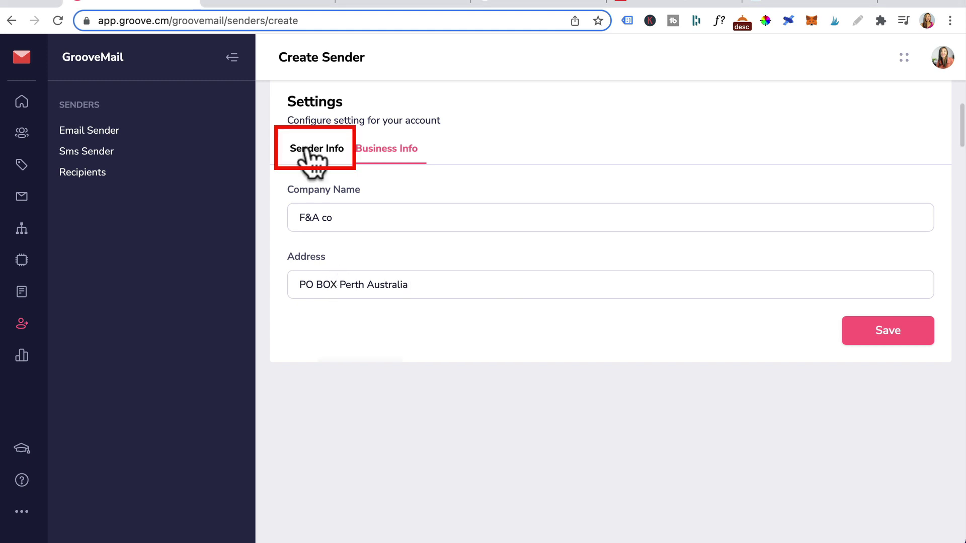
left_click(307, 151)
- Select Sendgrid as the SMTP driver, dismiss its video guide, and reveal the Api Key field
scroll(441, 404, "down", 5)
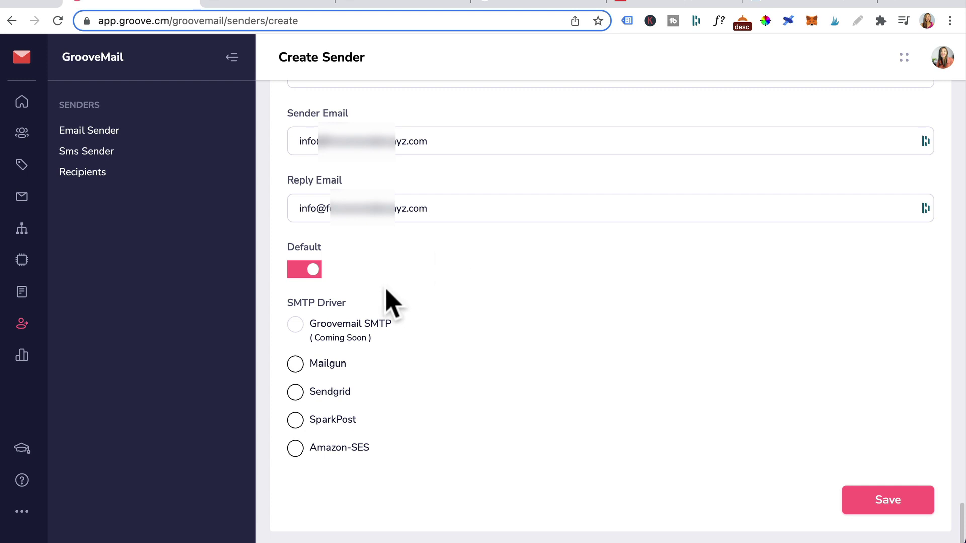
left_click(296, 392)
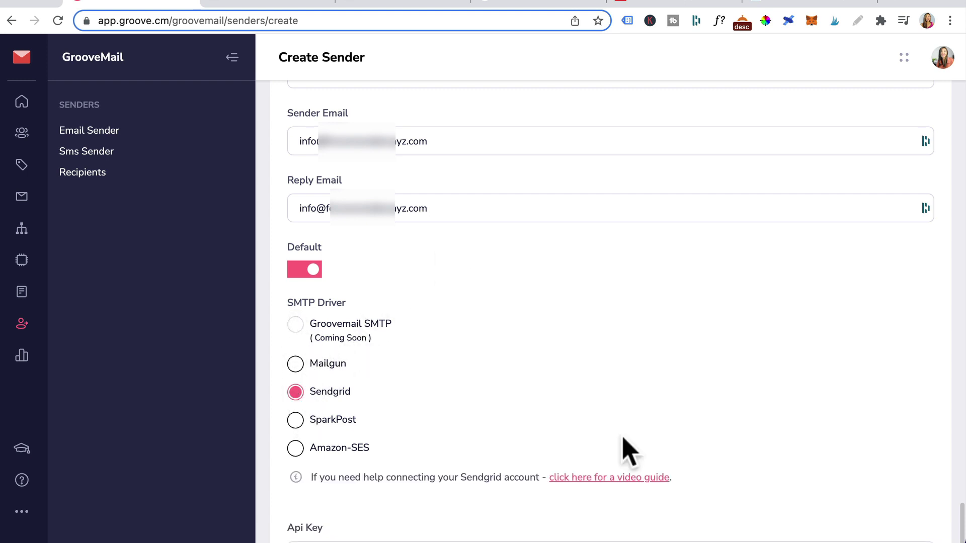
left_click(589, 480)
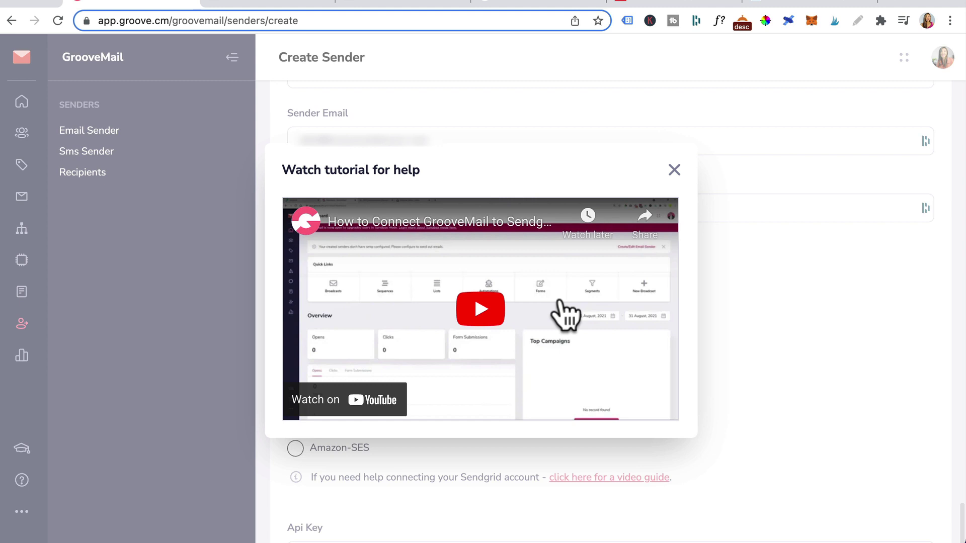
key("Escape")
scroll(427, 416, "down", 4)
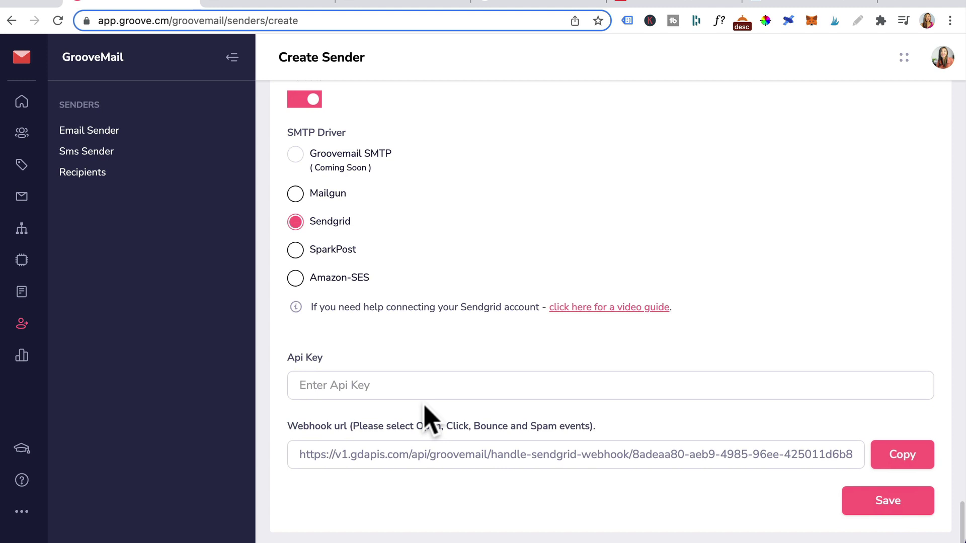
- Load sendgrid.com in a new tab and go to the account dashboard
key("ctrl+t")
type("sendgrid.com")
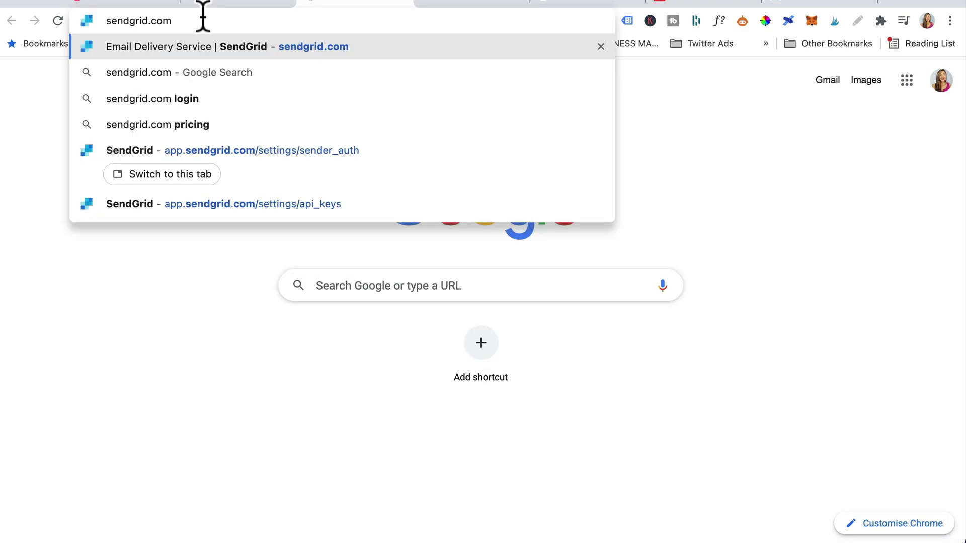
key("Return")
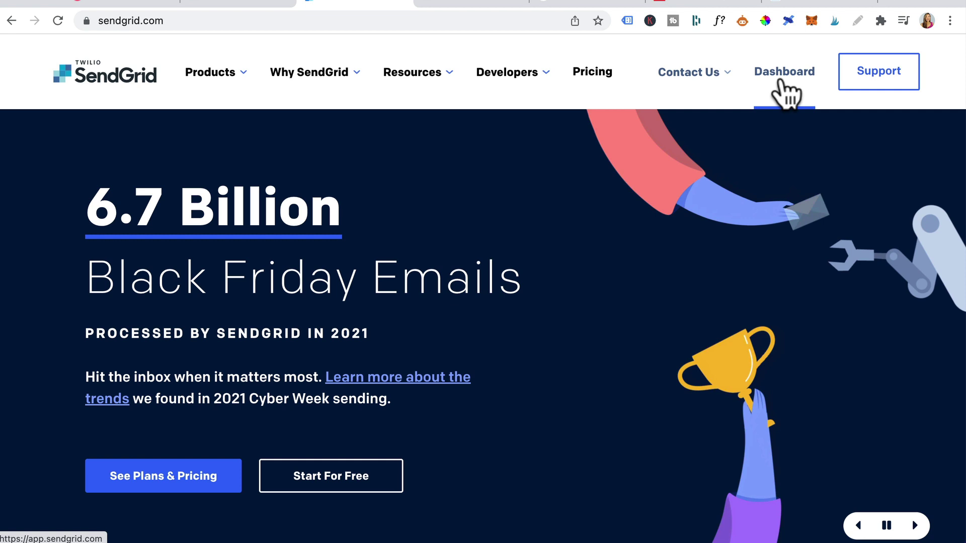
left_click(784, 91)
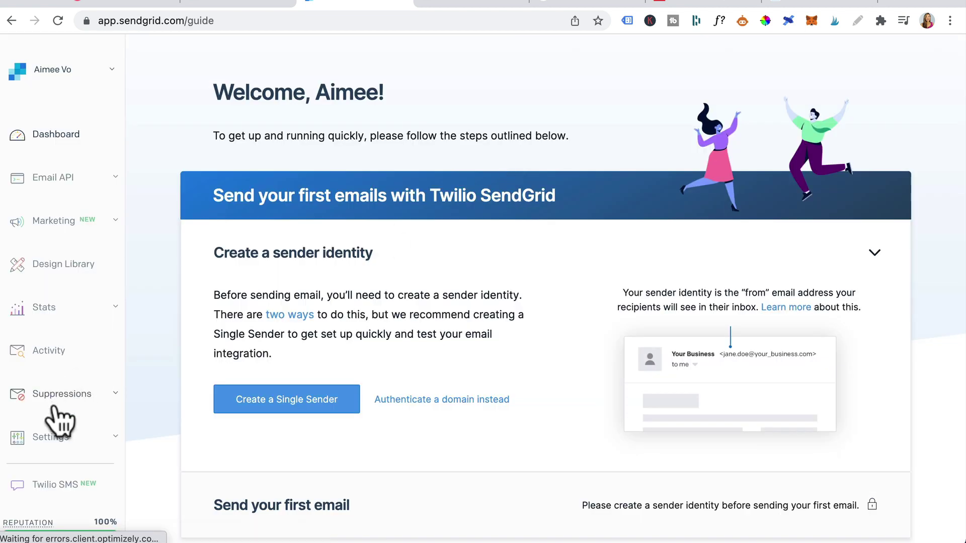
- Start Domain Authentication from Settings > Sender Authentication
scroll(54, 407, "down", 3)
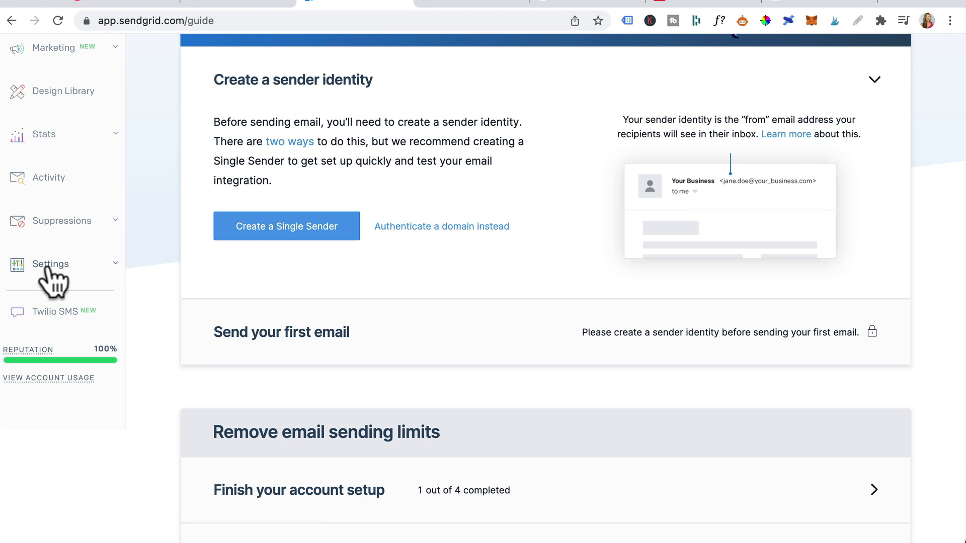
left_click(49, 266)
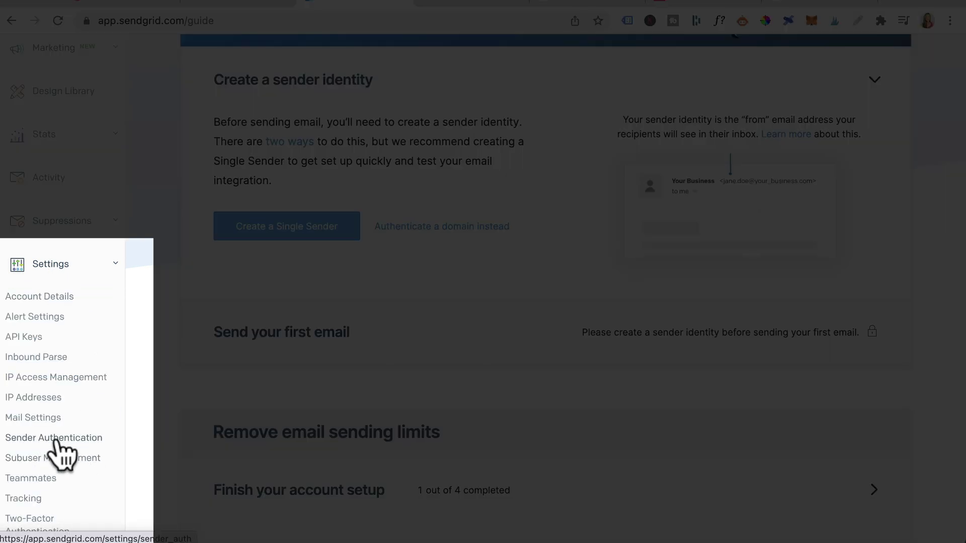
left_click(45, 438)
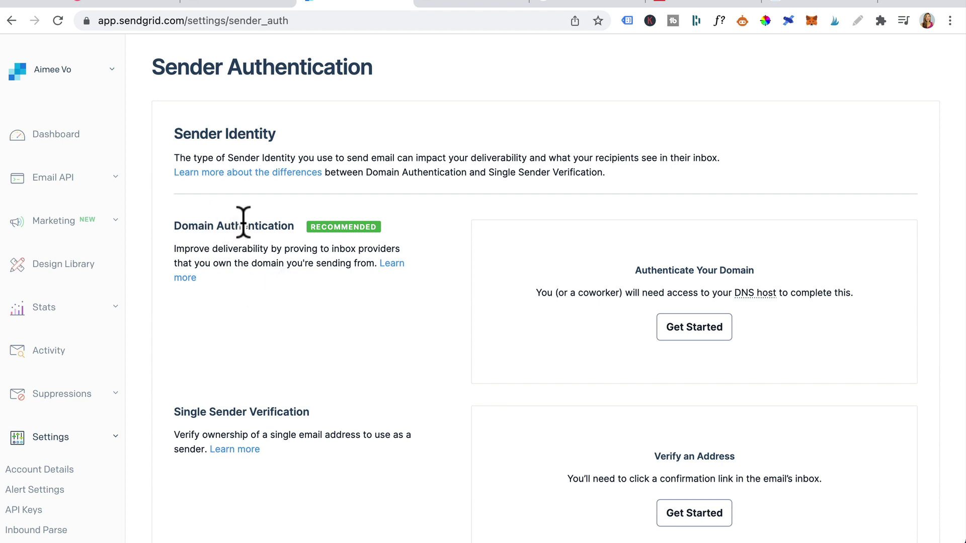
left_click(673, 331)
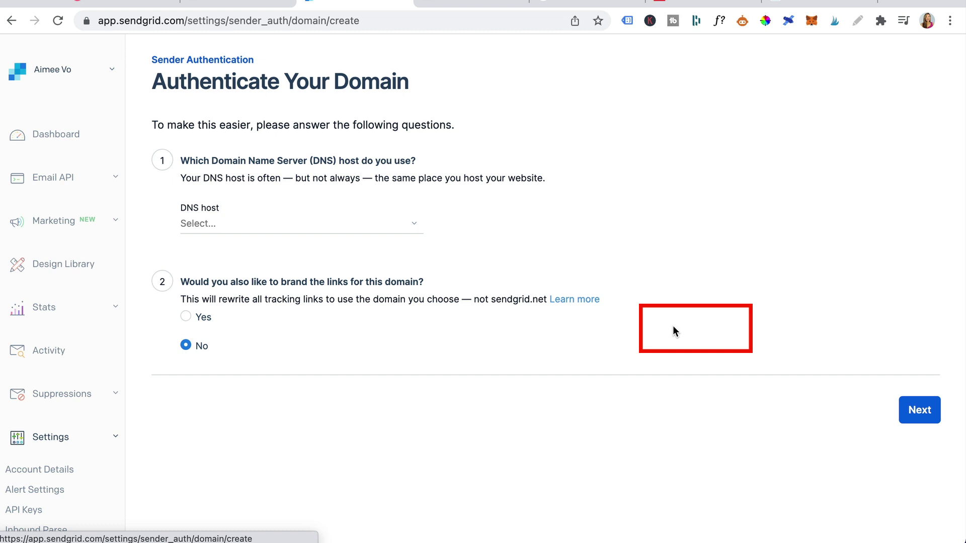
- Choose Cloudflare as DNS host with link branding Yes, and advance to the DNS records
left_click(384, 222)
scroll(312, 362, "down", 1)
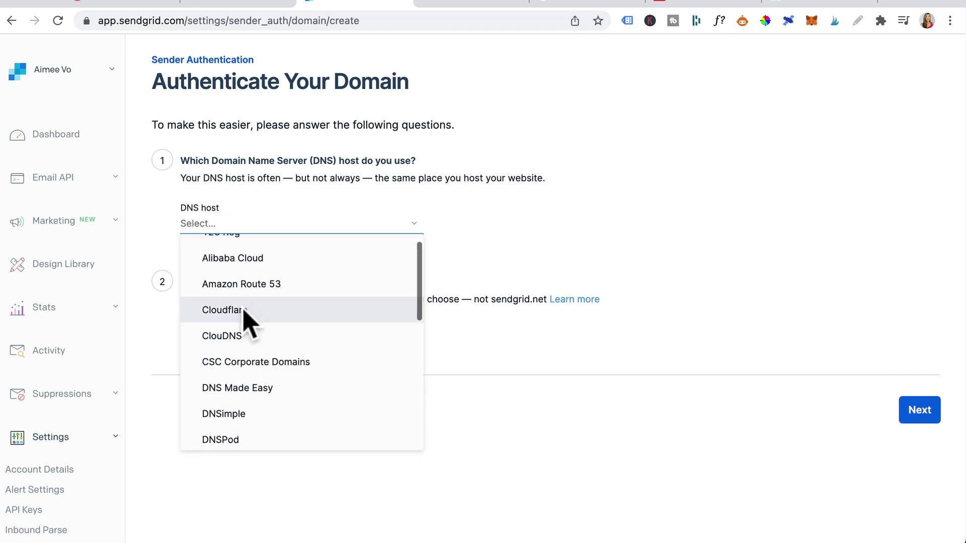
left_click(243, 308)
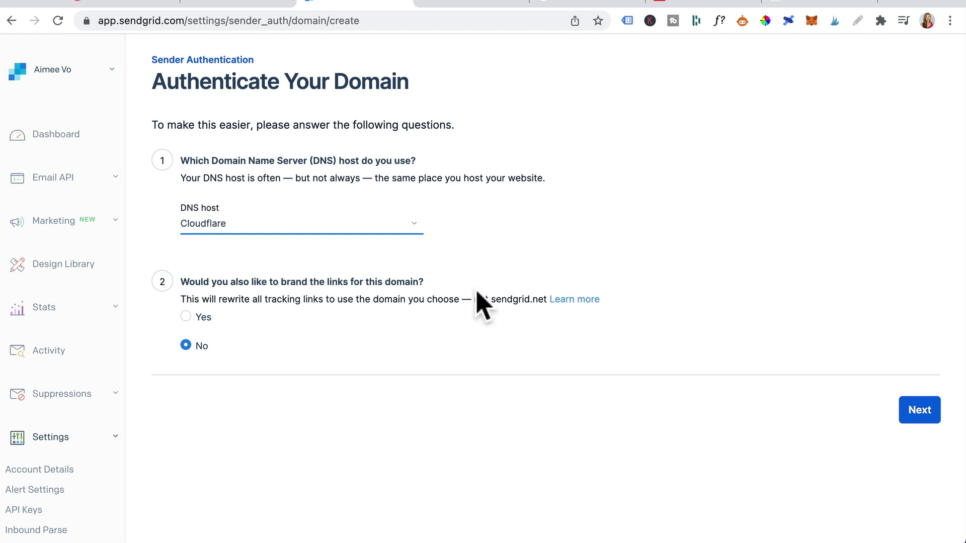
left_click(185, 316)
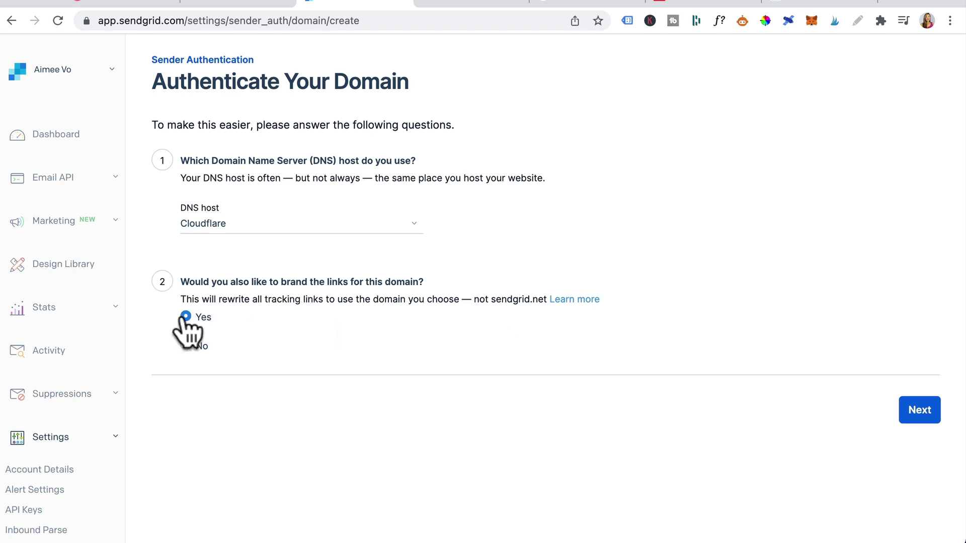
left_click(913, 412)
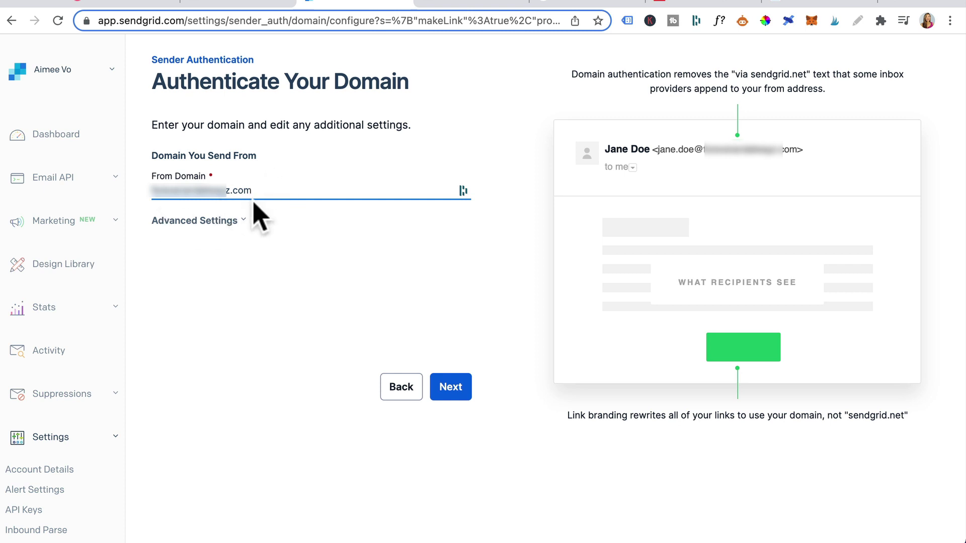
left_click(450, 388)
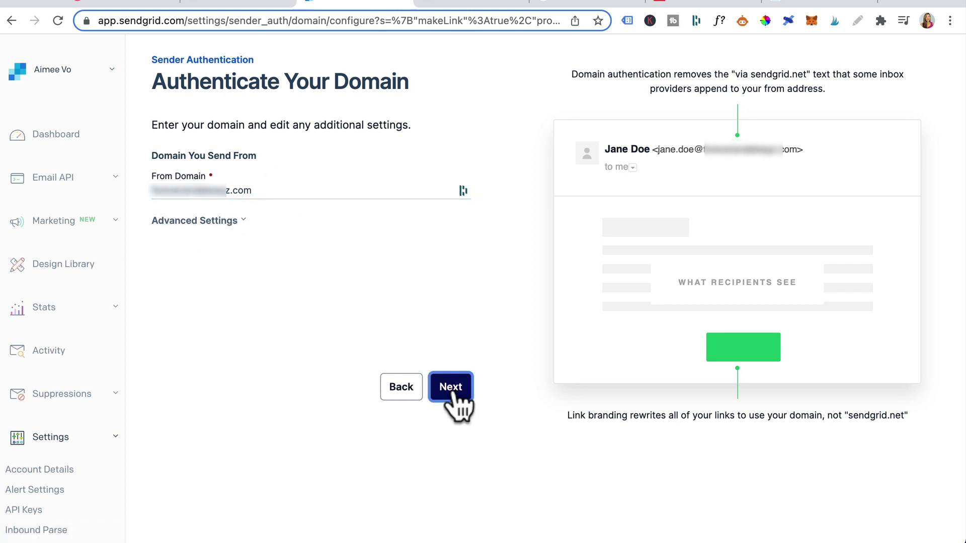
scroll(384, 349, "down", 3)
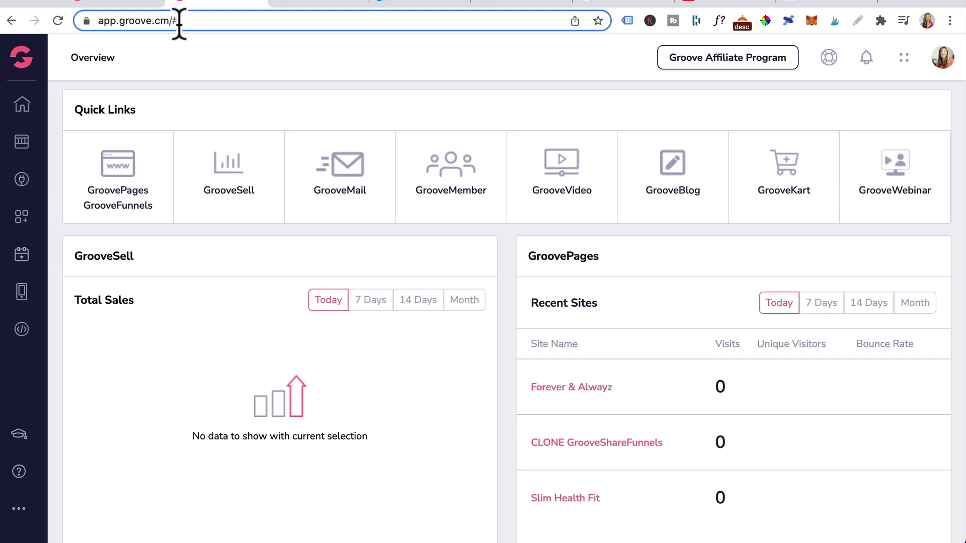
- Open the first domain's DNS records under Groove My account > Domains > Manage
left_click(942, 65)
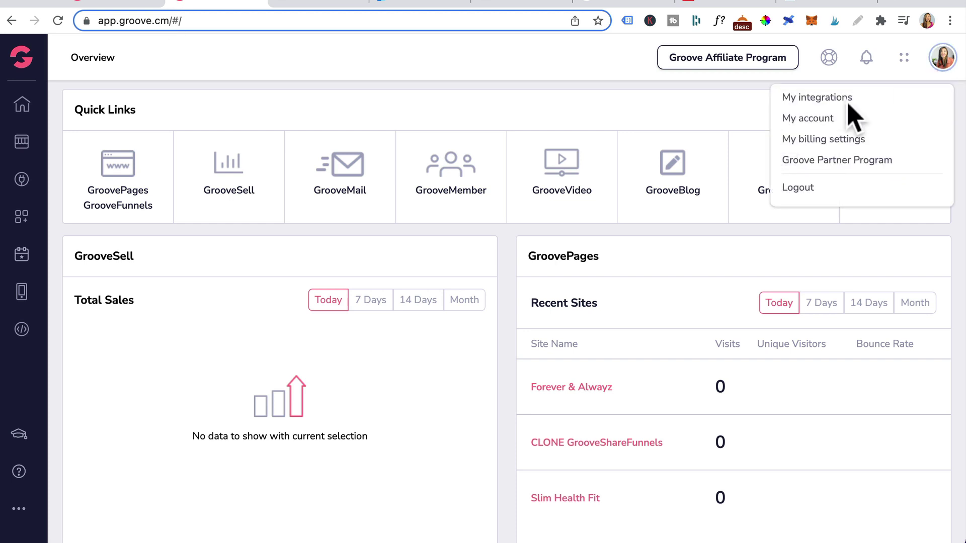
left_click(805, 118)
left_click(757, 130)
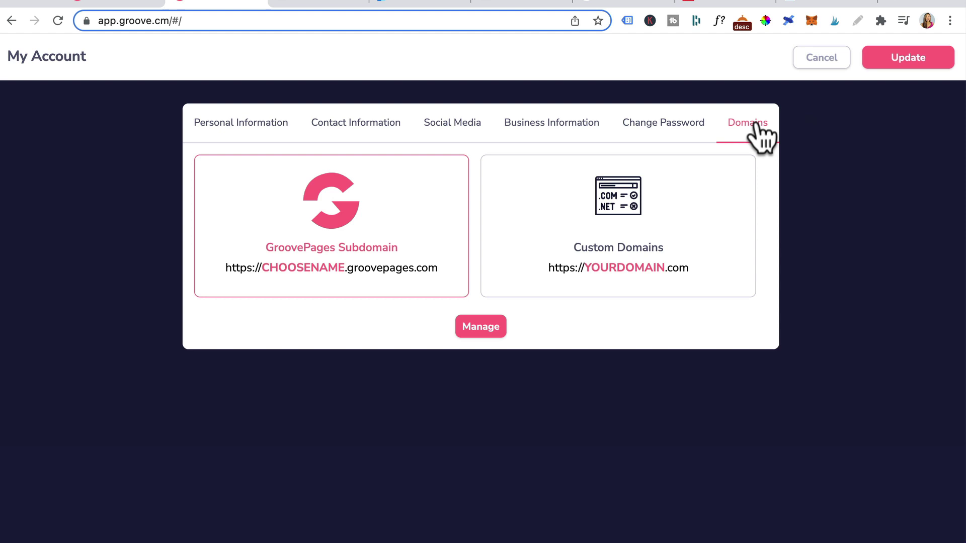
left_click(474, 329)
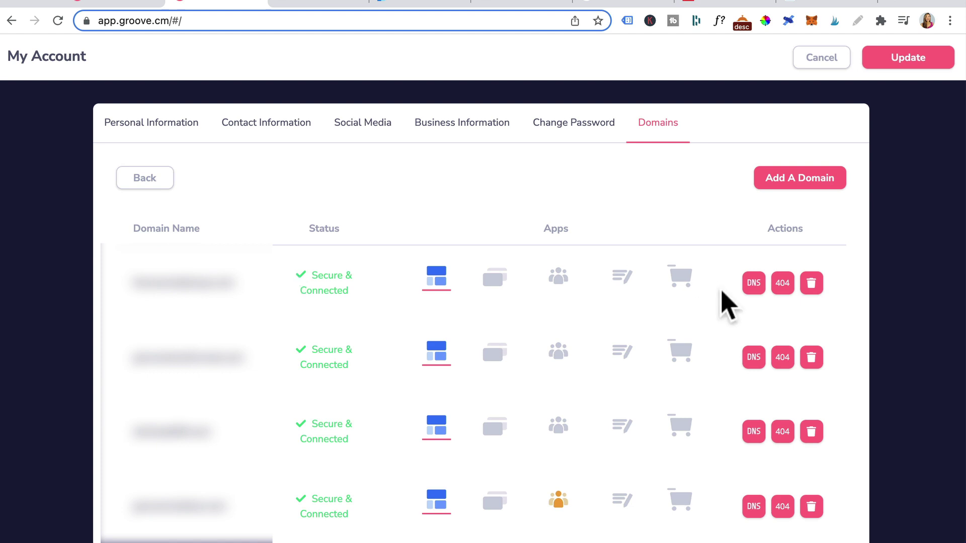
left_click(758, 282)
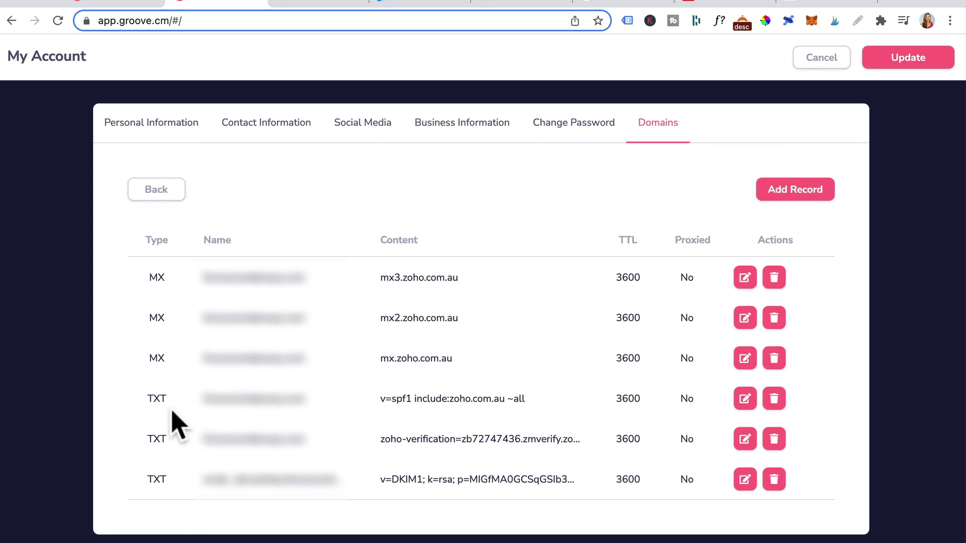
left_click(331, 4)
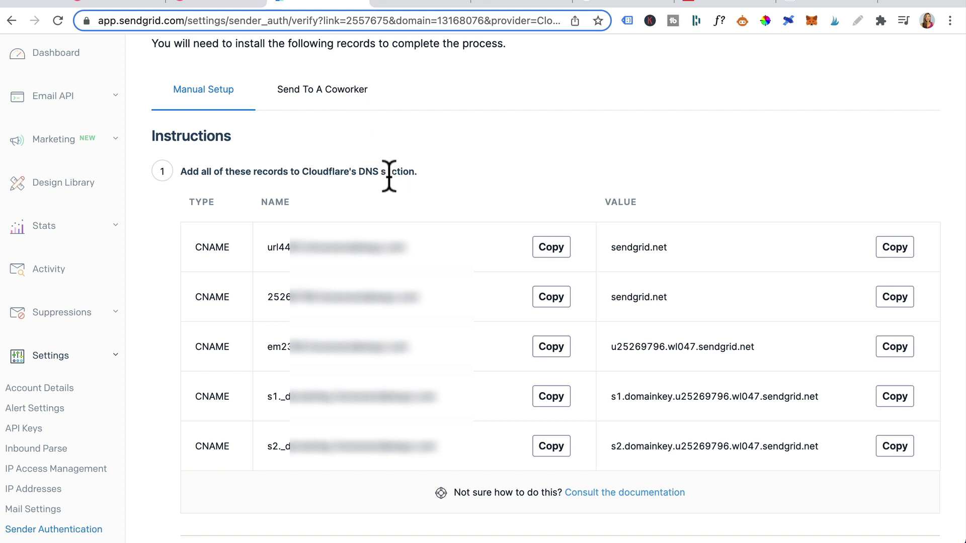
- Start a new CNAME record in Groove named with the first SendGrid record's copied name
left_click(548, 249)
left_click(221, 5)
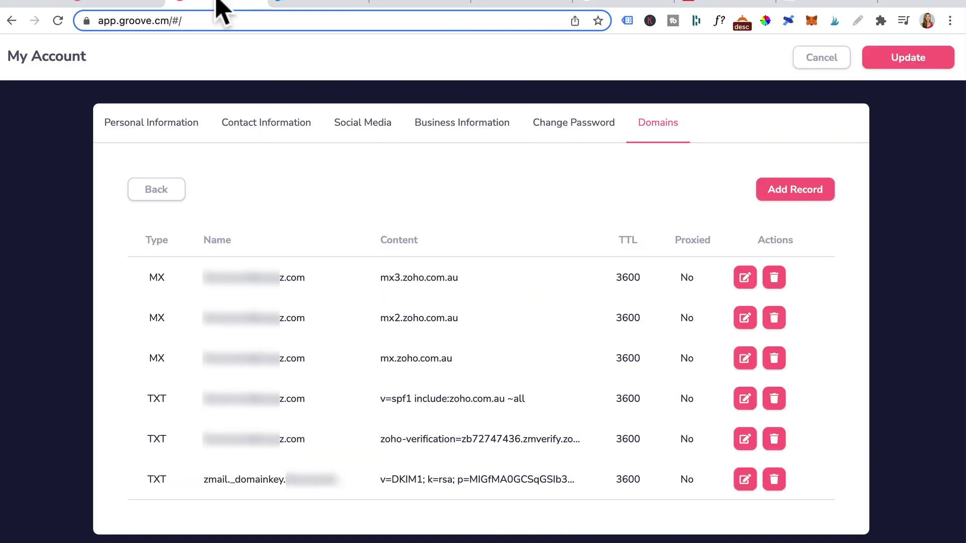
left_click(794, 197)
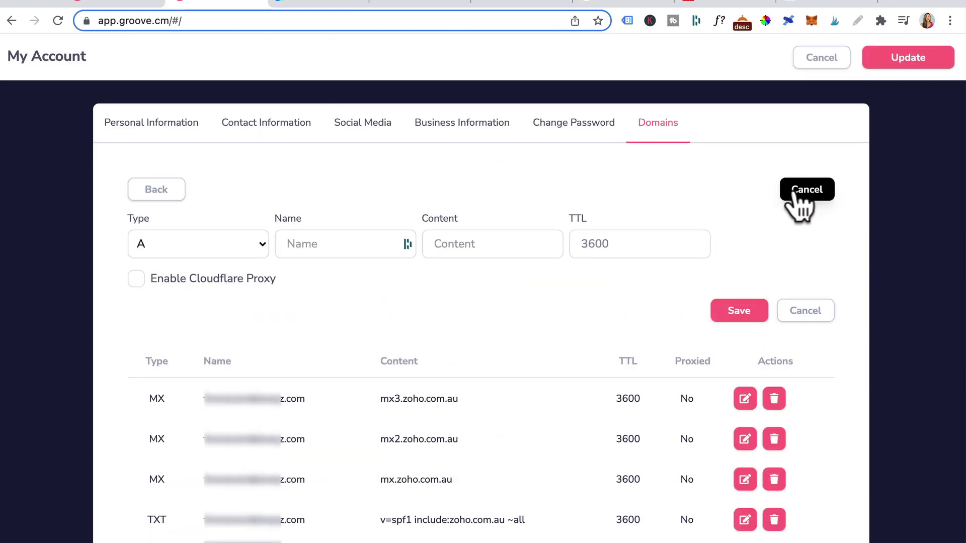
left_click(218, 235)
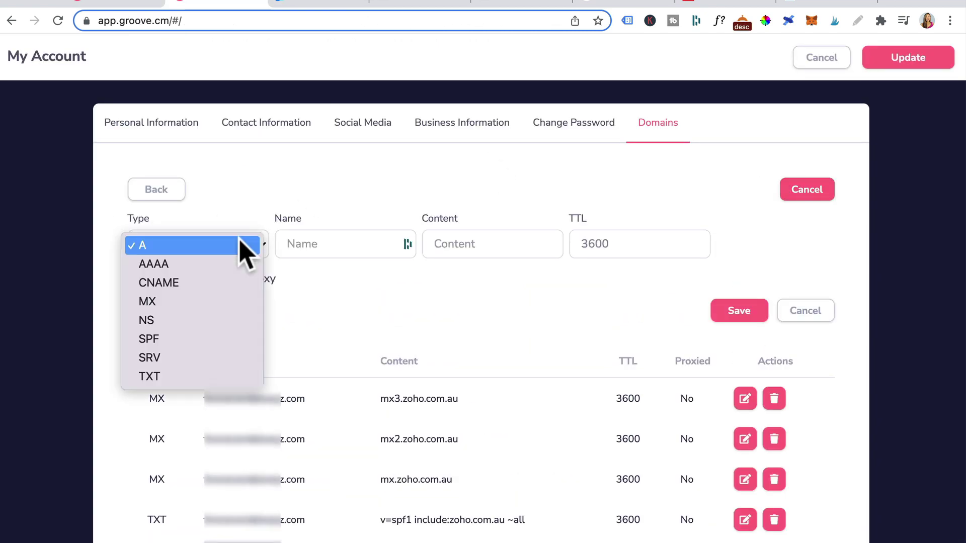
left_click(166, 283)
left_click(332, 243)
key("ctrl+v")
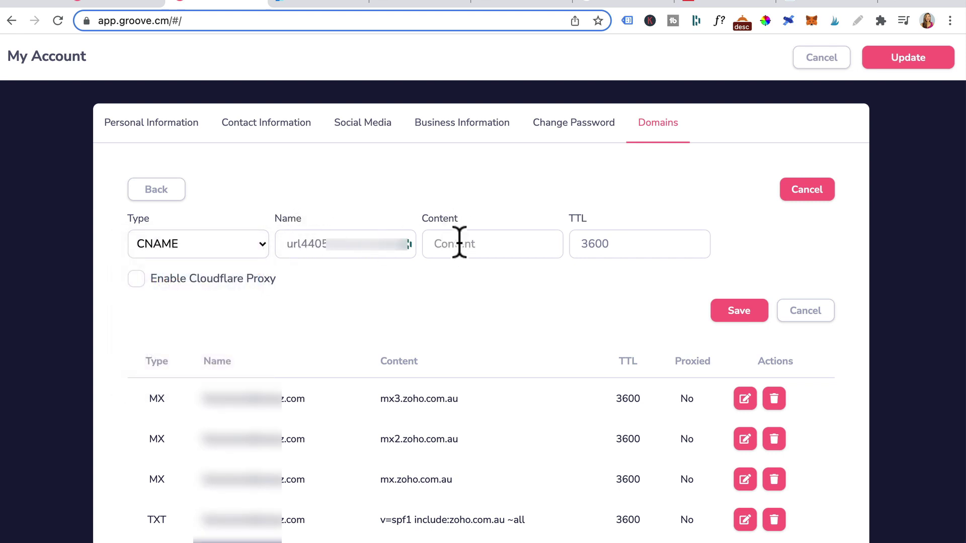
- Set the record's content to sendgrid.net from SendGrid and save it
left_click(323, 3)
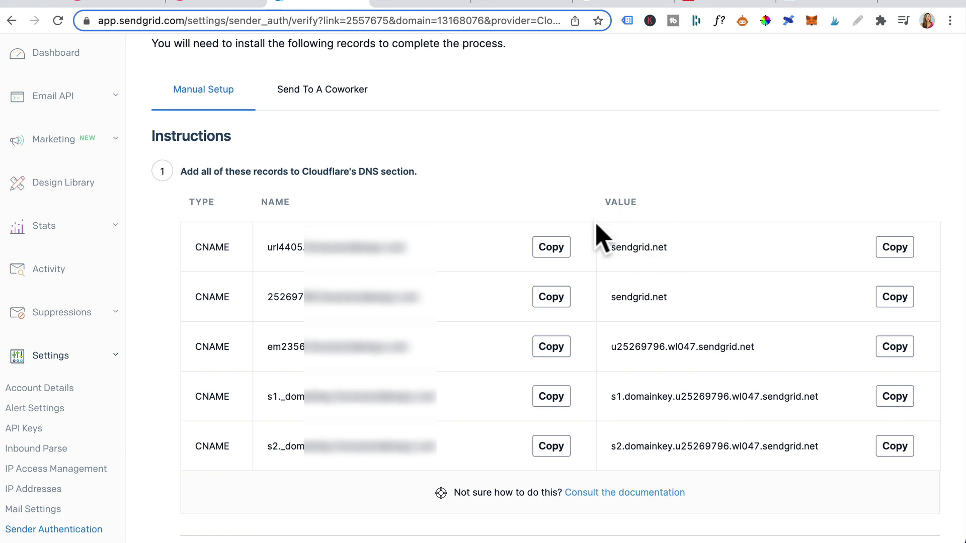
left_click(903, 251)
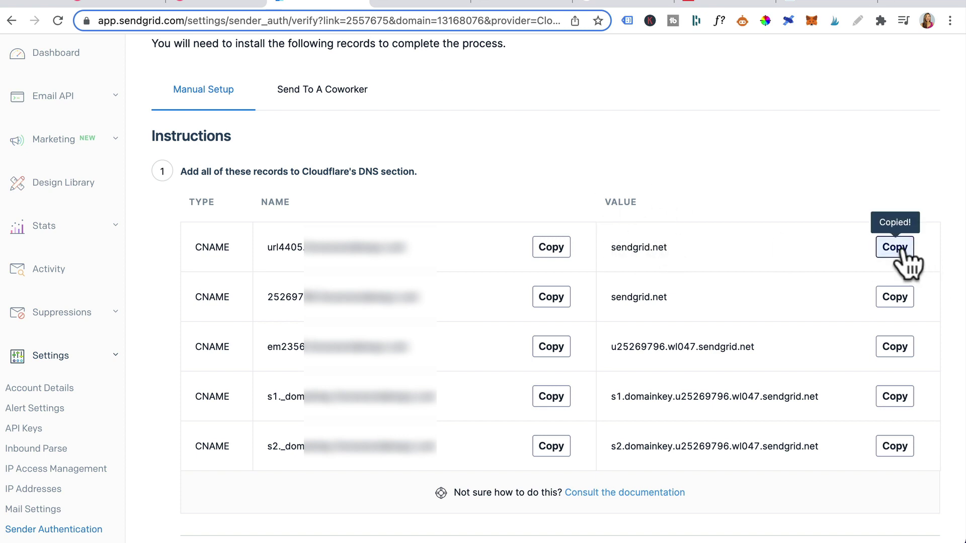
left_click(220, 4)
left_click(448, 243)
key("ctrl+v")
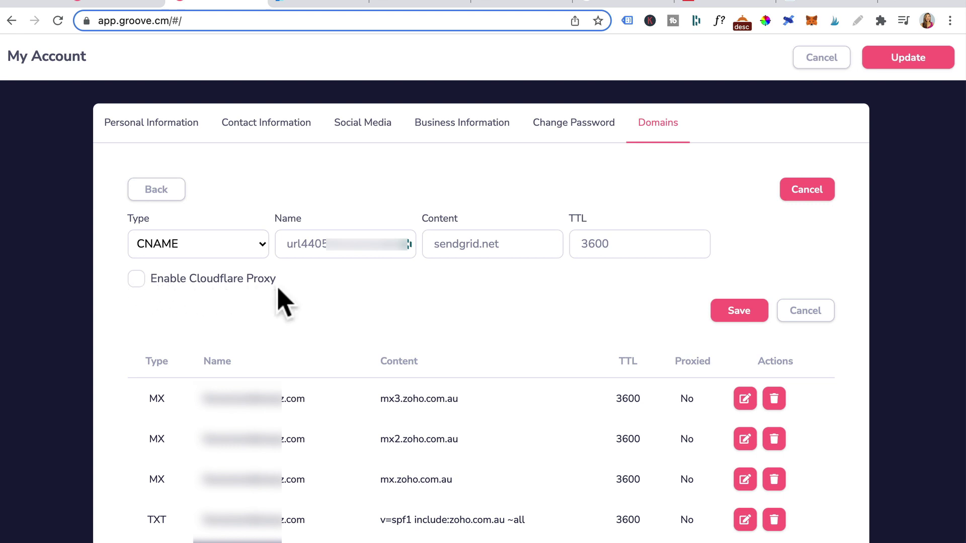
left_click(722, 311)
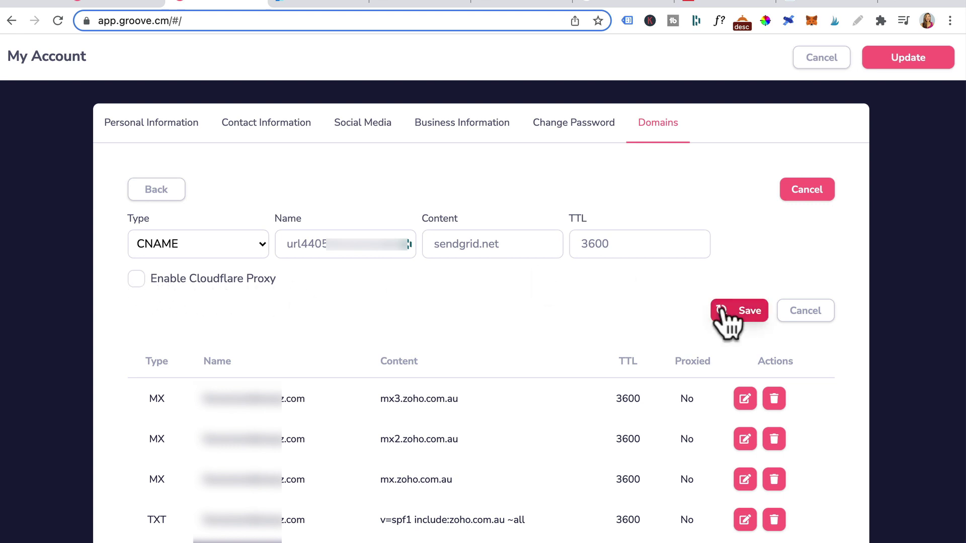
left_click(319, 4)
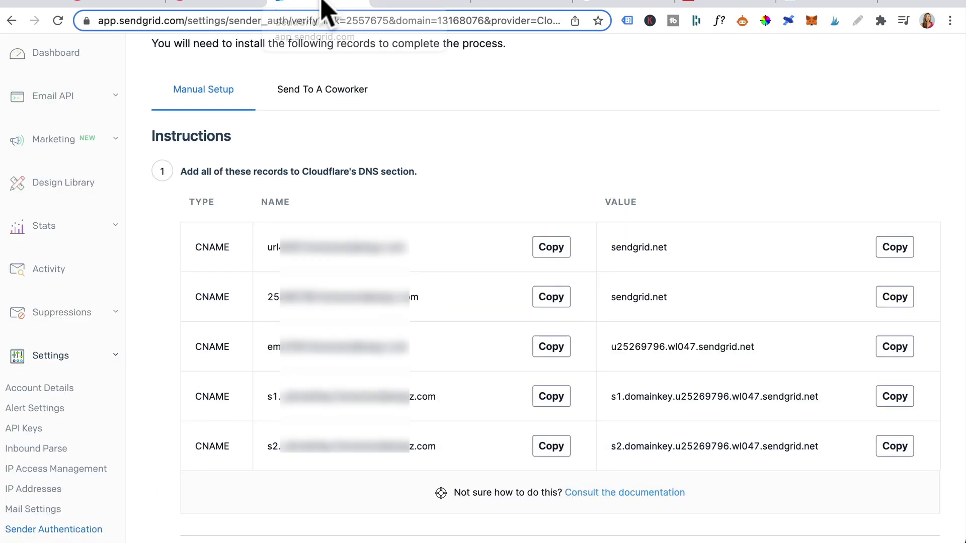
- Start another CNAME record in Groove with the second SendGrid record's name pasted in
left_click(548, 302)
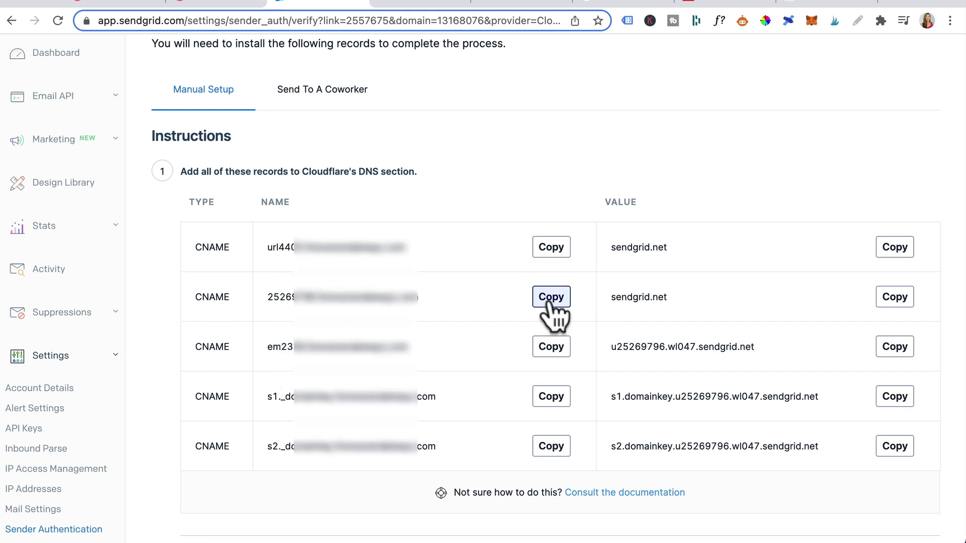
left_click(216, 4)
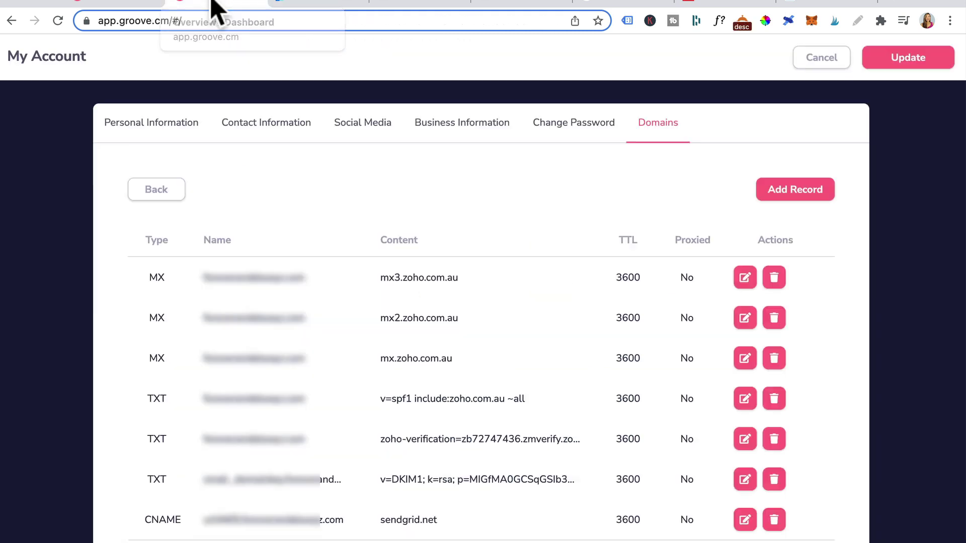
left_click(793, 196)
left_click(187, 244)
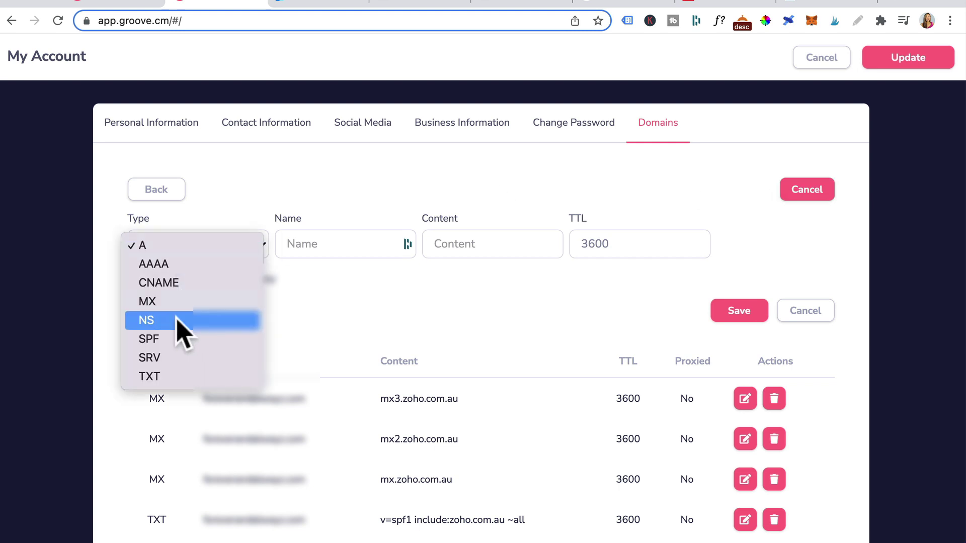
left_click(174, 283)
left_click(327, 243)
key("ctrl+v")
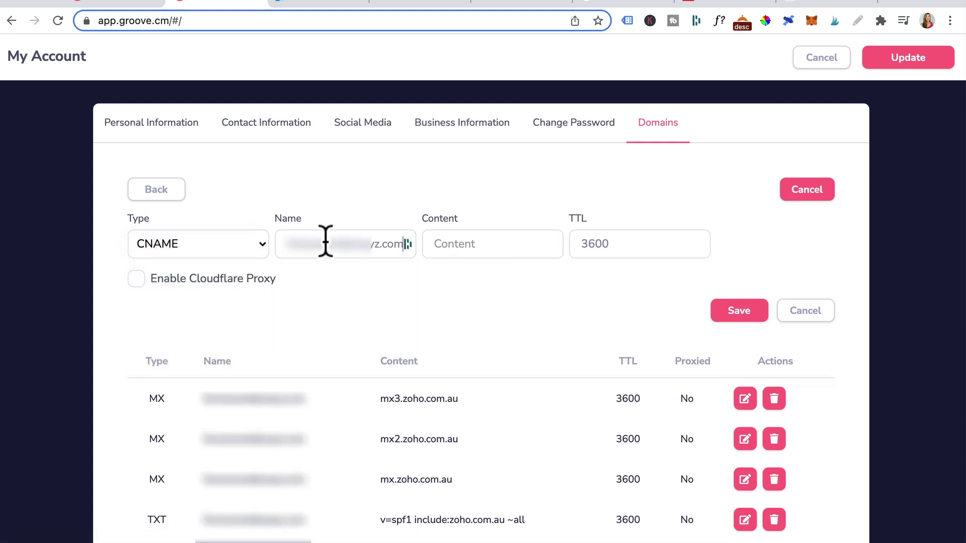
- Fill the second record's content with its SendGrid value, sendgrid.net
left_click(317, 4)
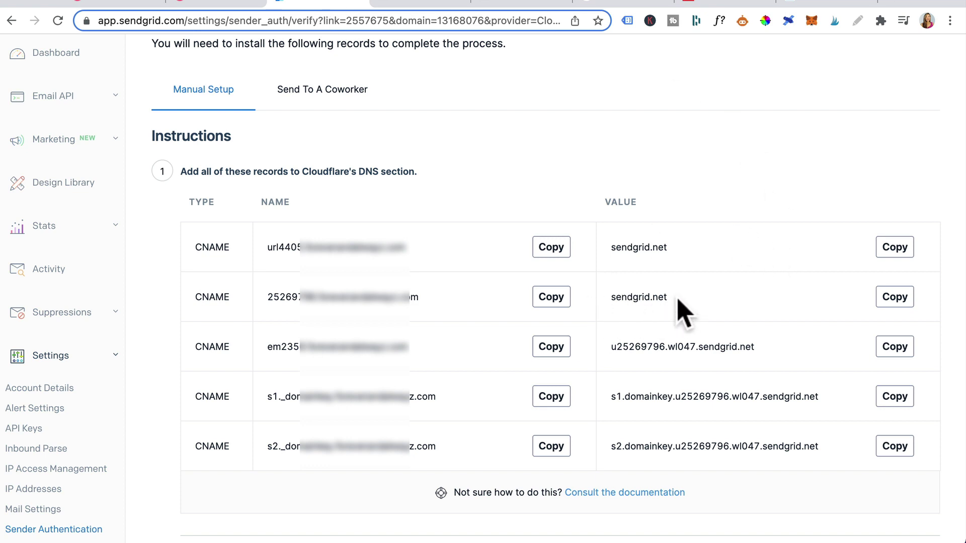
left_click(894, 298)
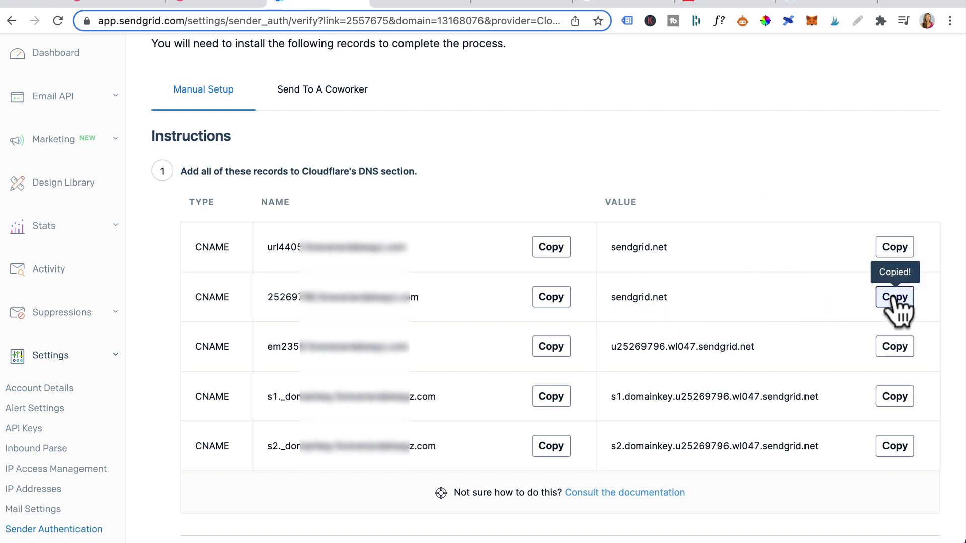
left_click(226, 4)
left_click(493, 243)
key("ctrl+v")
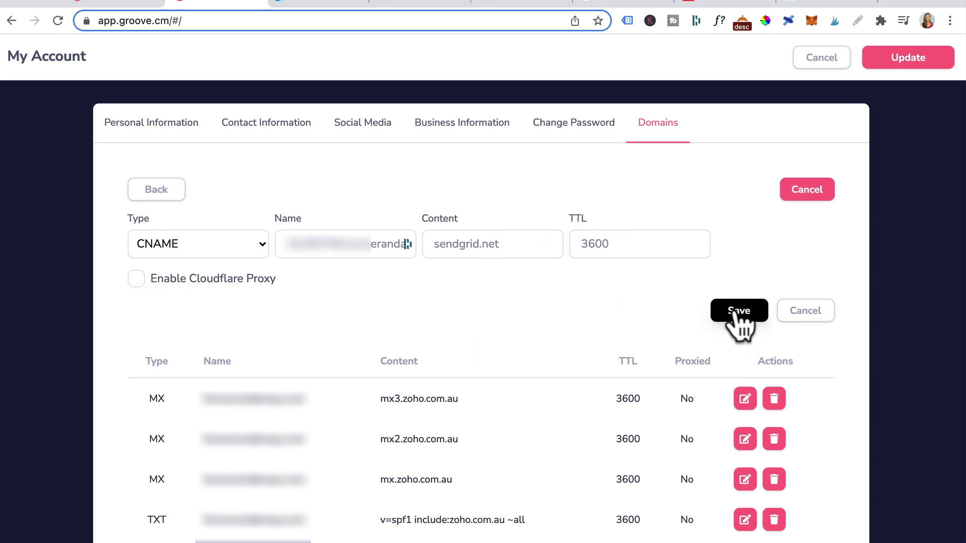
left_click(304, 6)
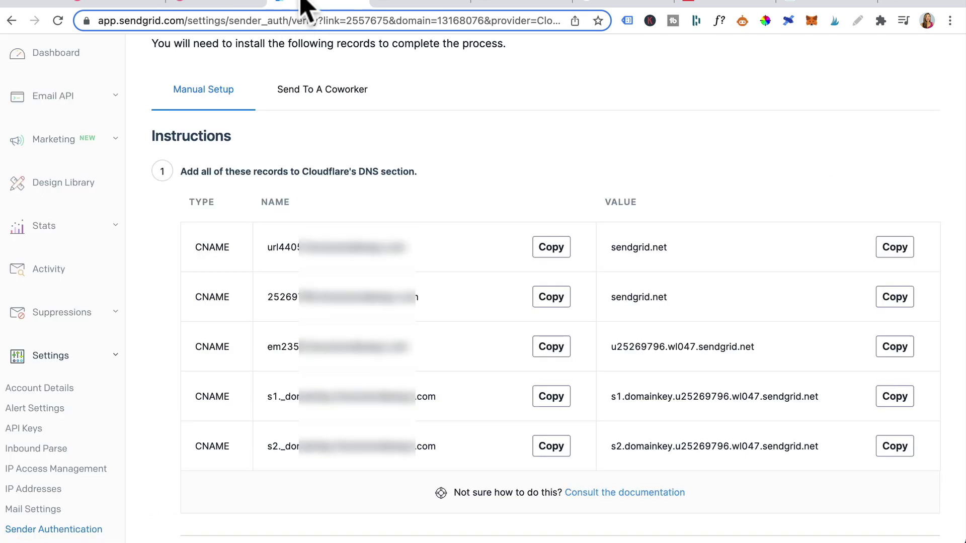
- Start a third CNAME record in Groove using the copied em record name
left_click(553, 348)
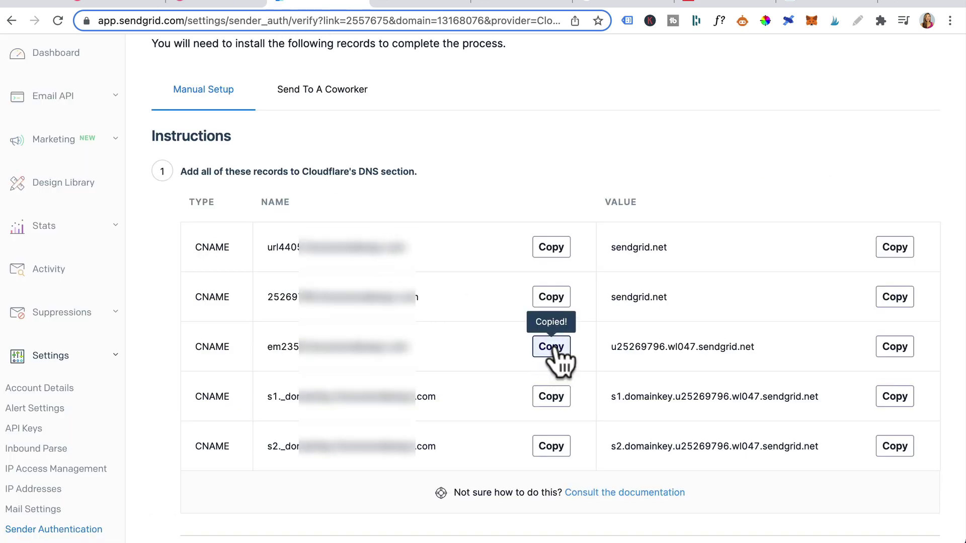
left_click(201, 6)
left_click(790, 188)
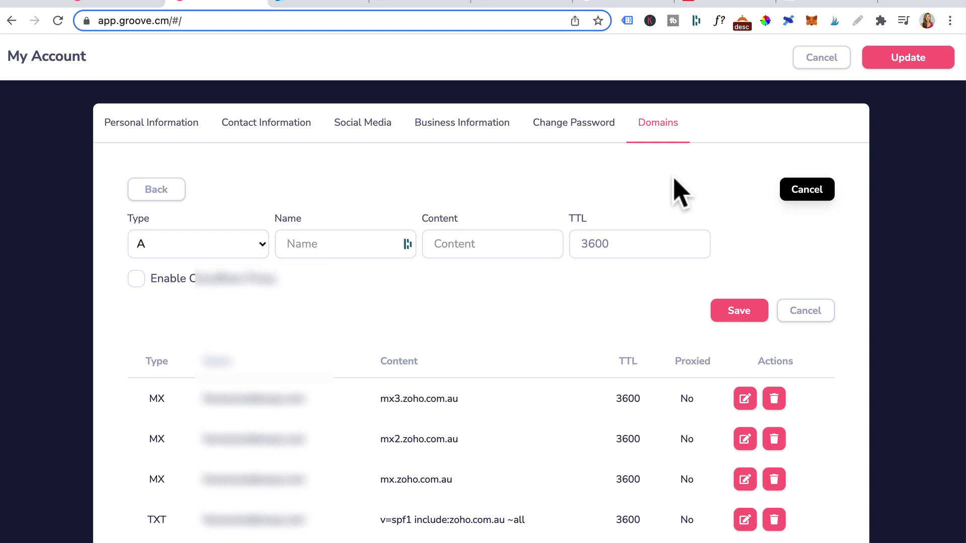
left_click(236, 244)
left_click(196, 283)
left_click(349, 244)
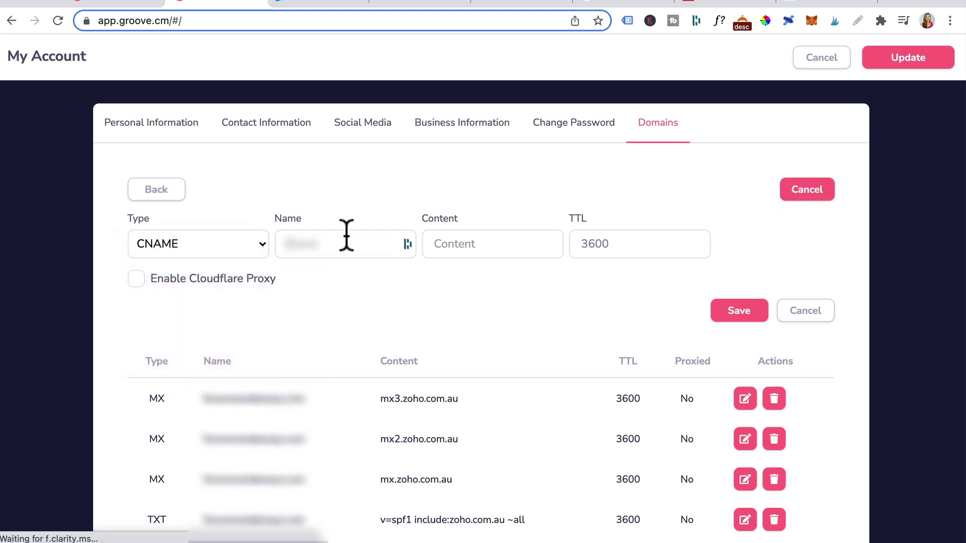
key("super+v")
- Set its content to u25269796.wl047.sendgrid.net from SendGrid and save the record
left_click(304, 4)
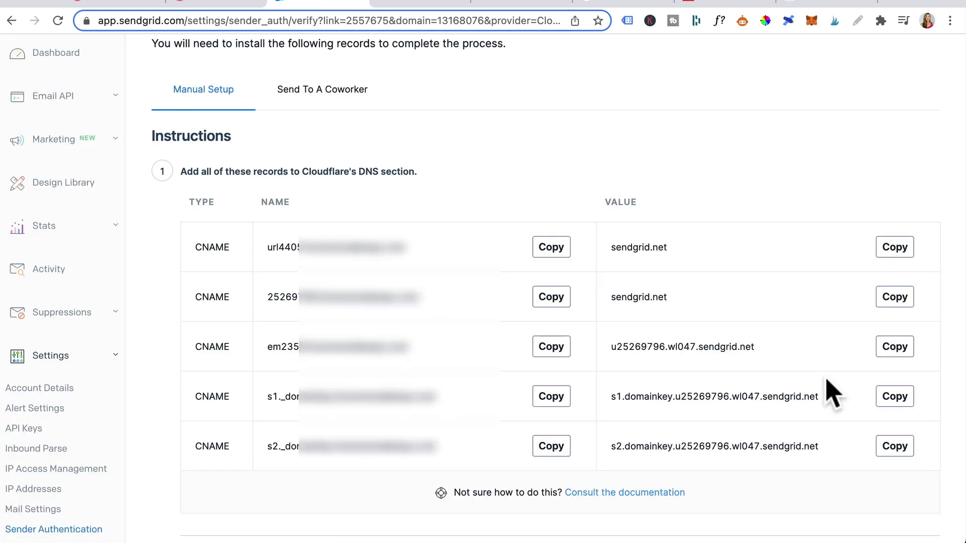
left_click(894, 347)
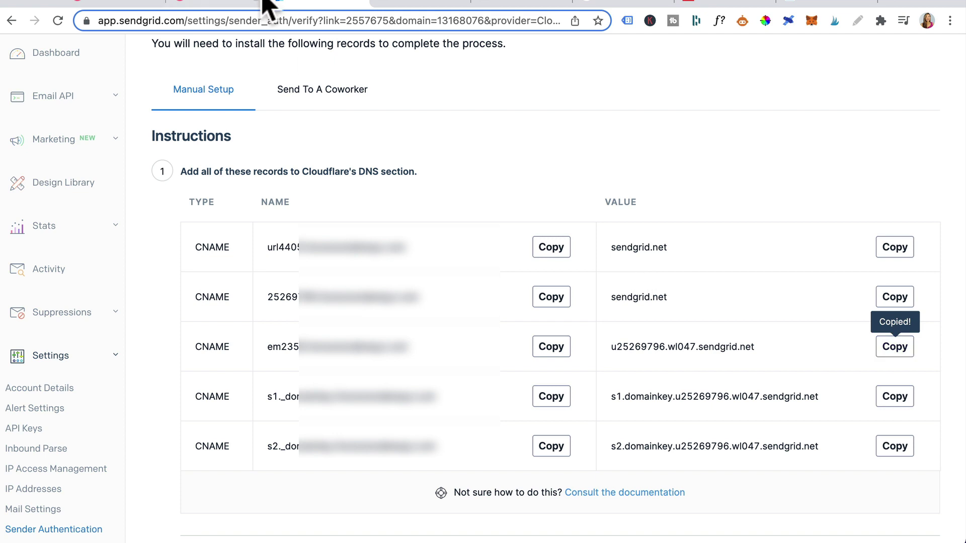
left_click(232, 6)
left_click(446, 244)
key("super+v")
left_click(740, 310)
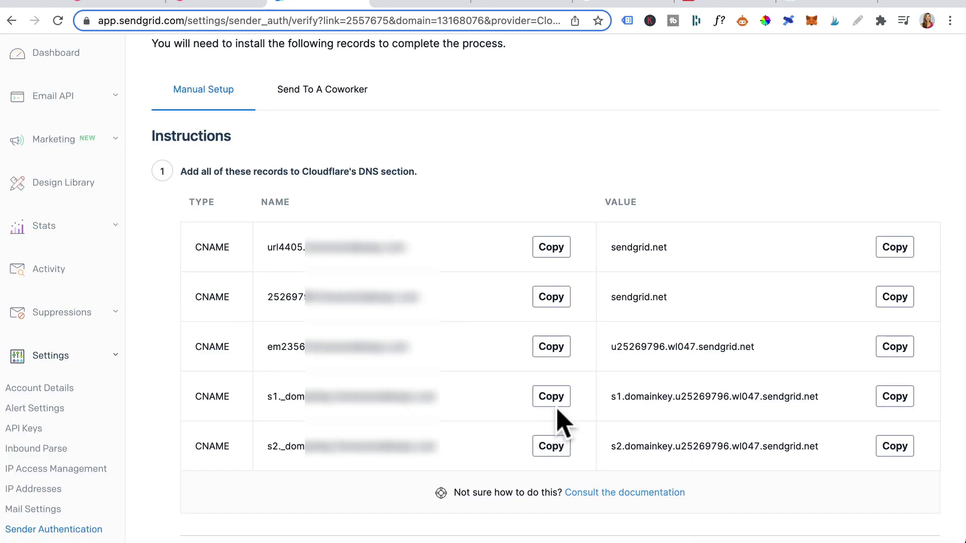
- Start a new CNAME record in GrooveMail named with the copied s1._domainkey host
left_click(551, 397)
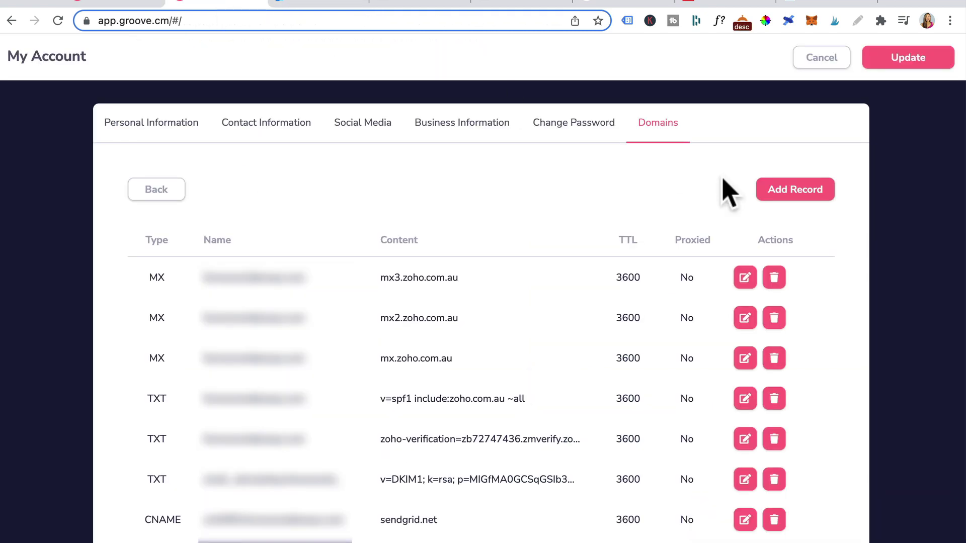
left_click(760, 194)
left_click(260, 246)
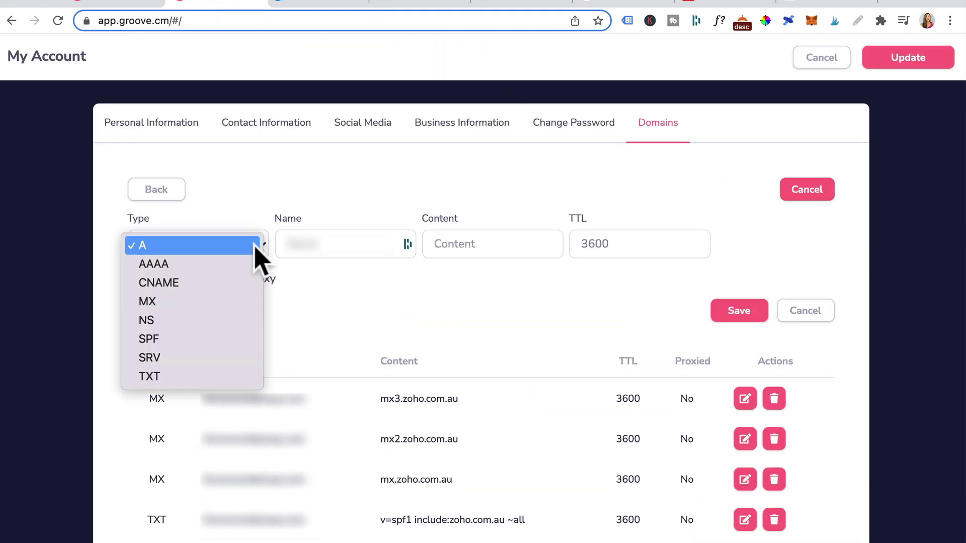
left_click(186, 283)
left_click(308, 243)
key("super+v")
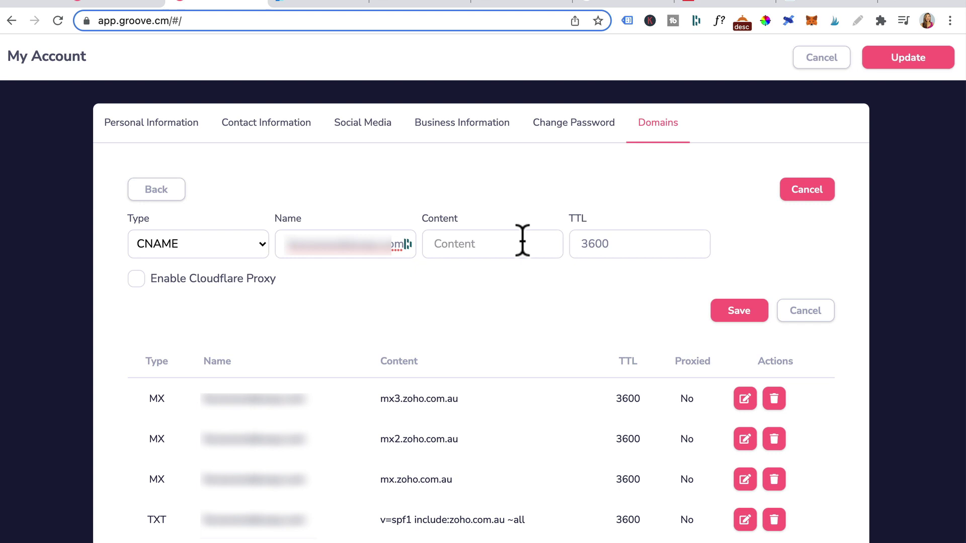
left_click(520, 242)
- Set its content to s1.domainkey.u25269796.wl047.sendgrid.net and save the record
left_click(312, 4)
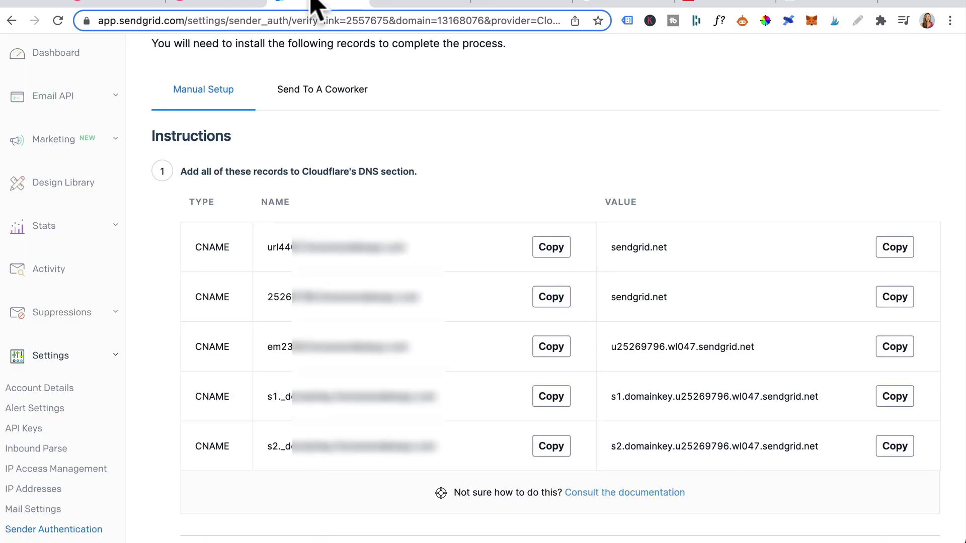
left_click(894, 399)
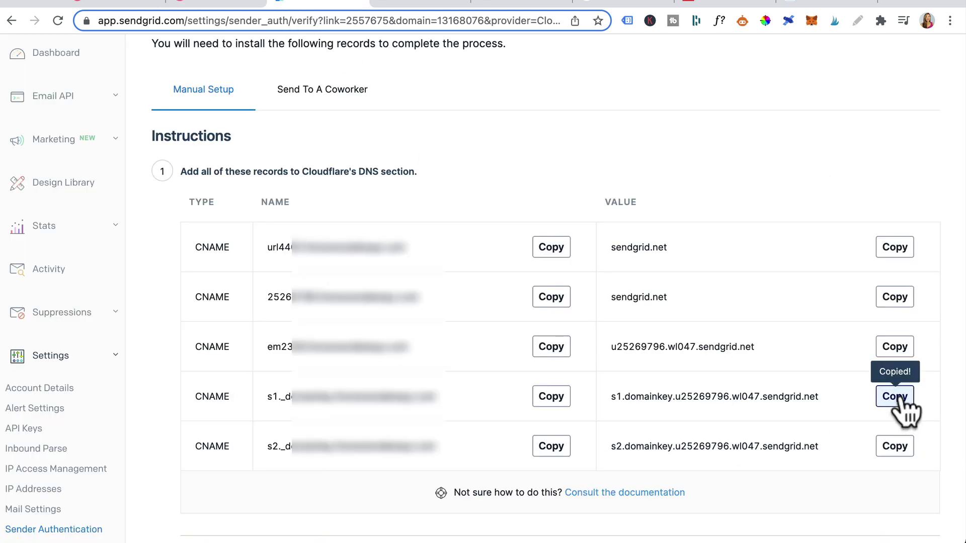
left_click(217, 4)
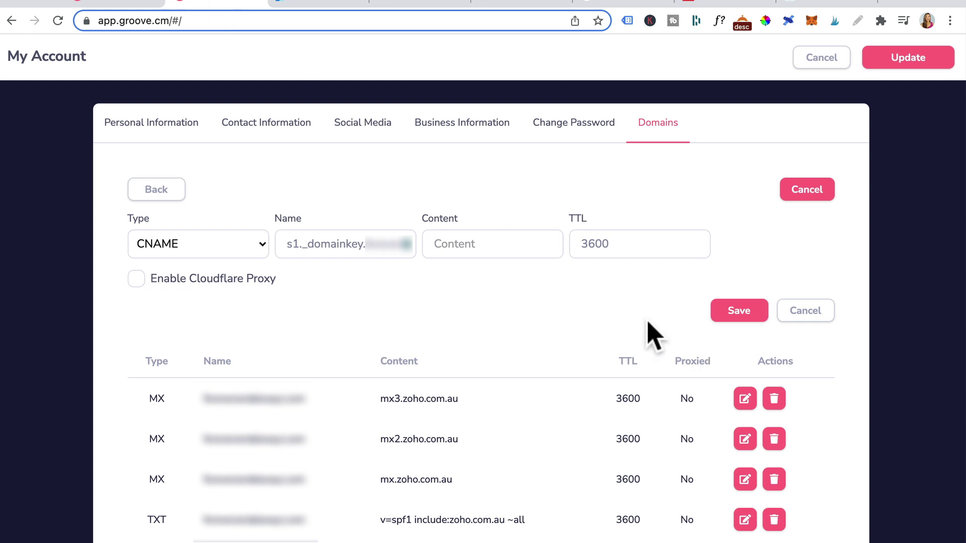
key("super+v")
left_click(720, 313)
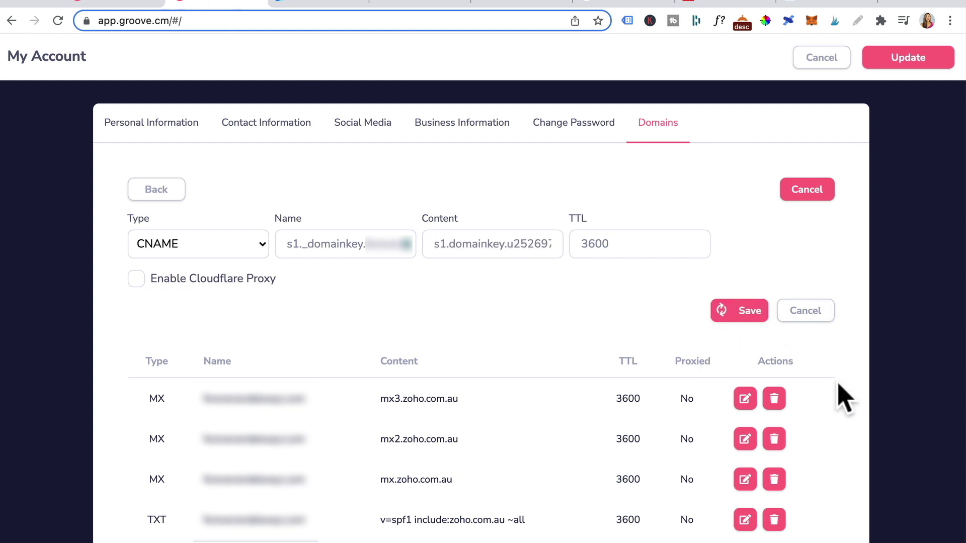
left_click(313, 4)
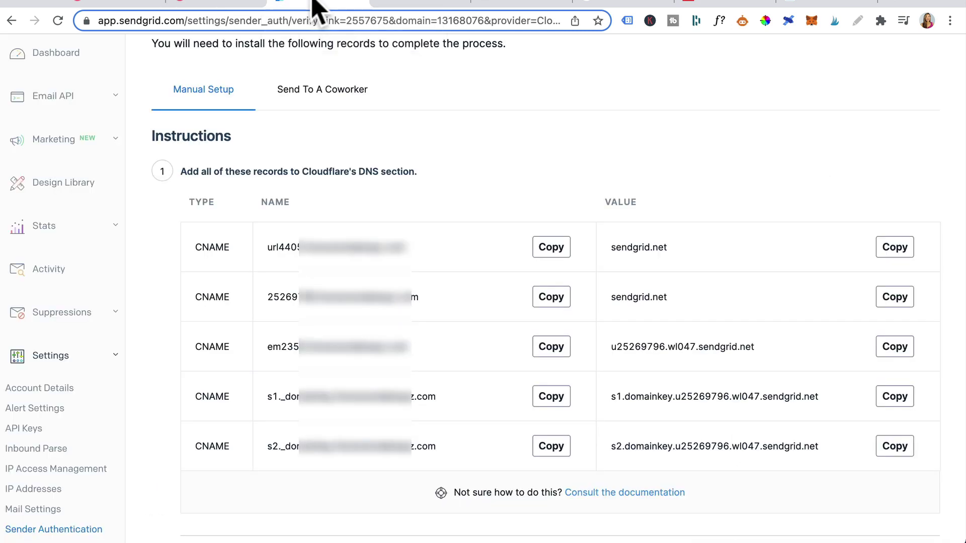
- Start another CNAME record in GrooveMail named with the copied s2._domainkey host
left_click(552, 449)
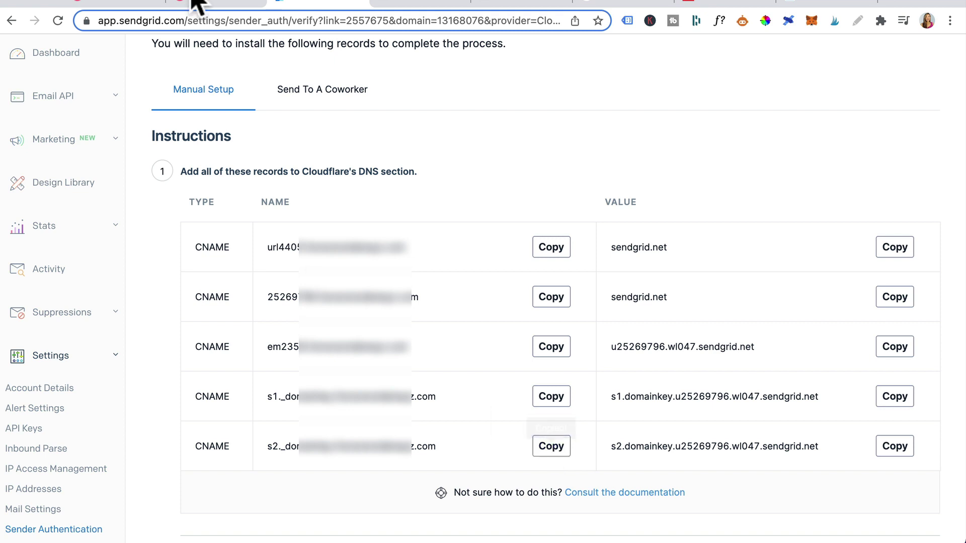
left_click(208, 4)
left_click(795, 189)
left_click(232, 244)
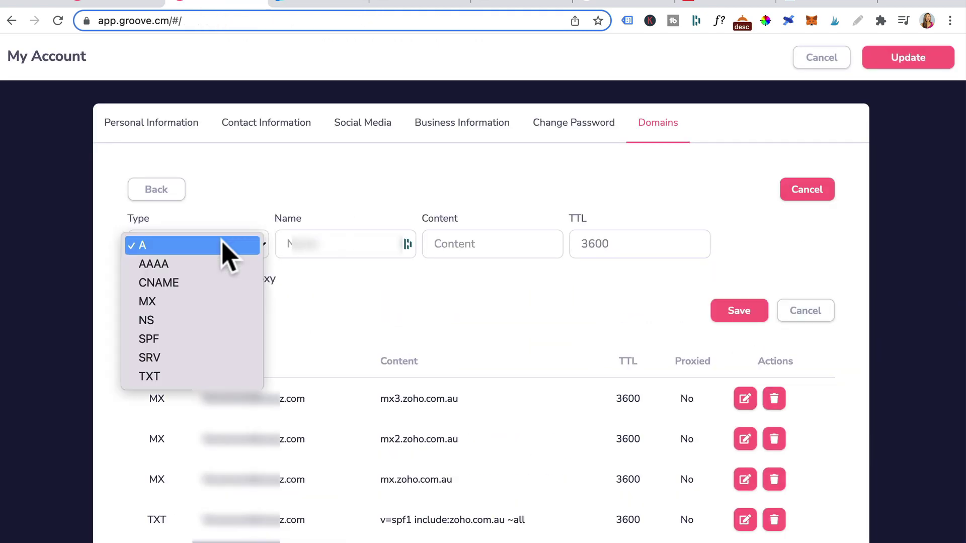
left_click(341, 244)
left_click(340, 242)
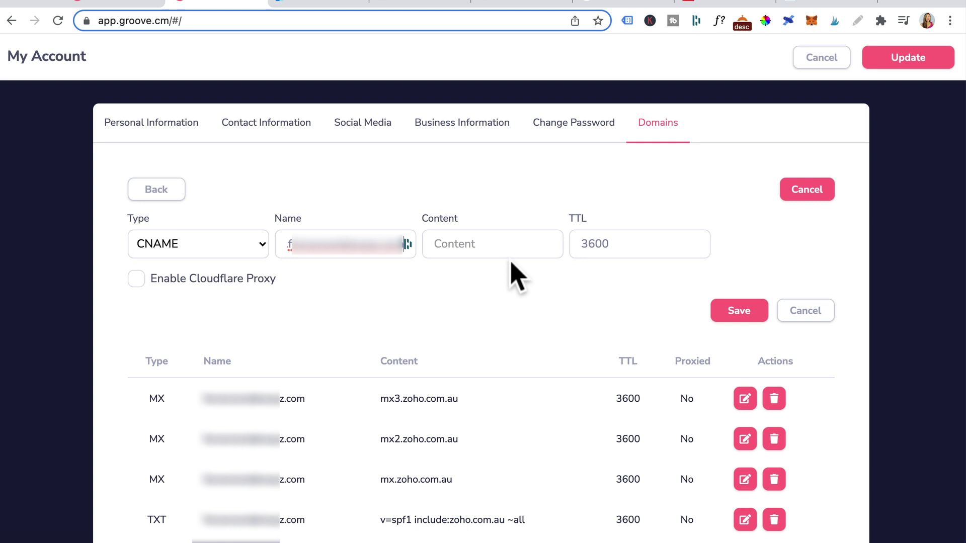
left_click(478, 244)
- Point it at s2.domainkey.u25269796.wl047.sendgrid.net, save it, and update the domain settings
left_click(322, 4)
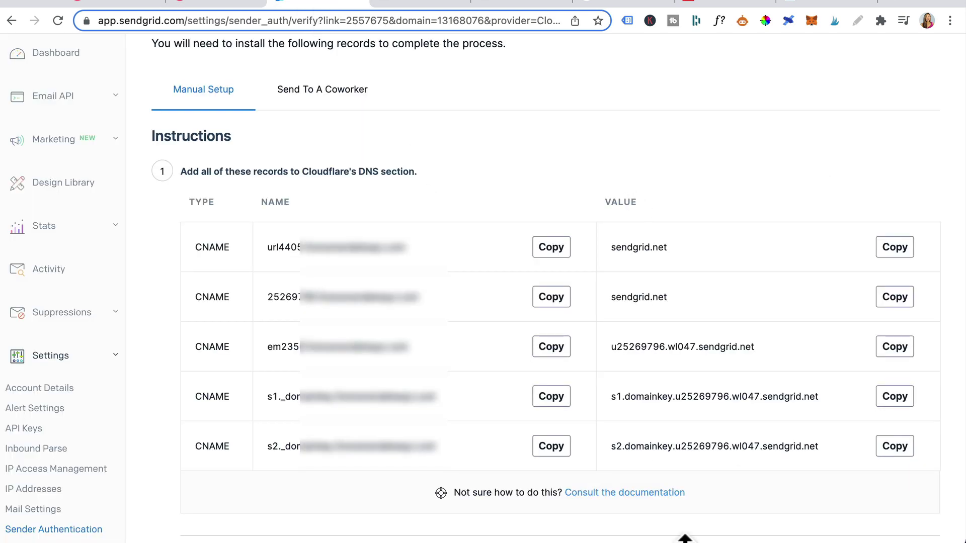
left_click(889, 446)
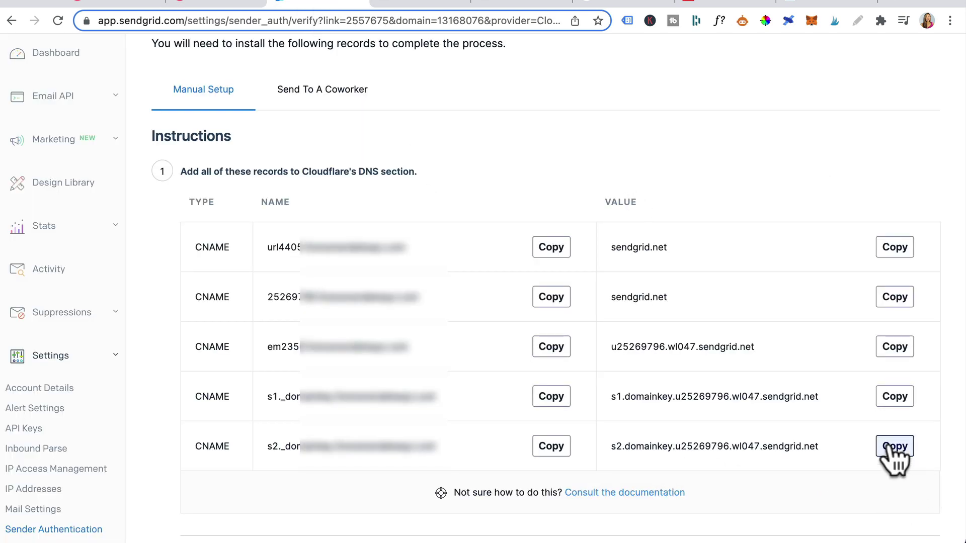
left_click(211, 5)
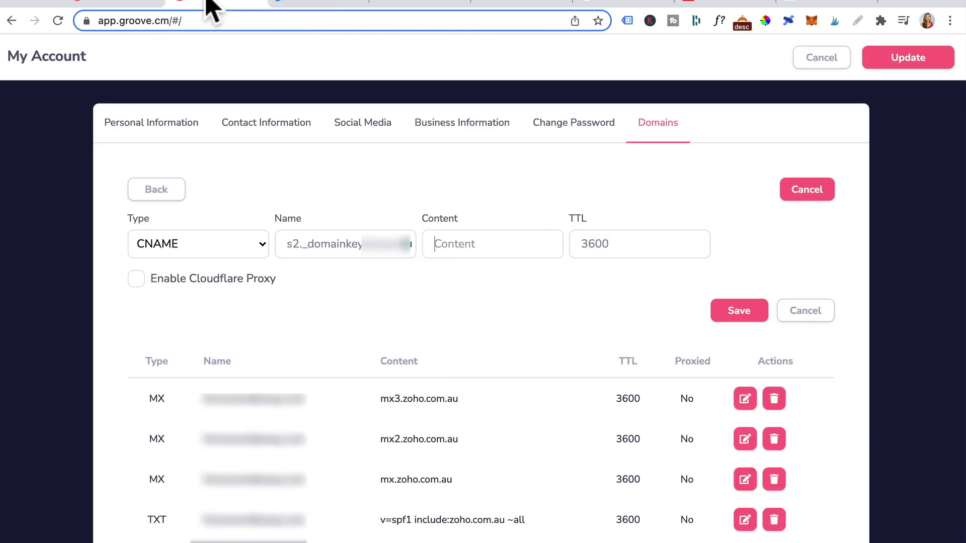
key("super+v")
left_click(726, 310)
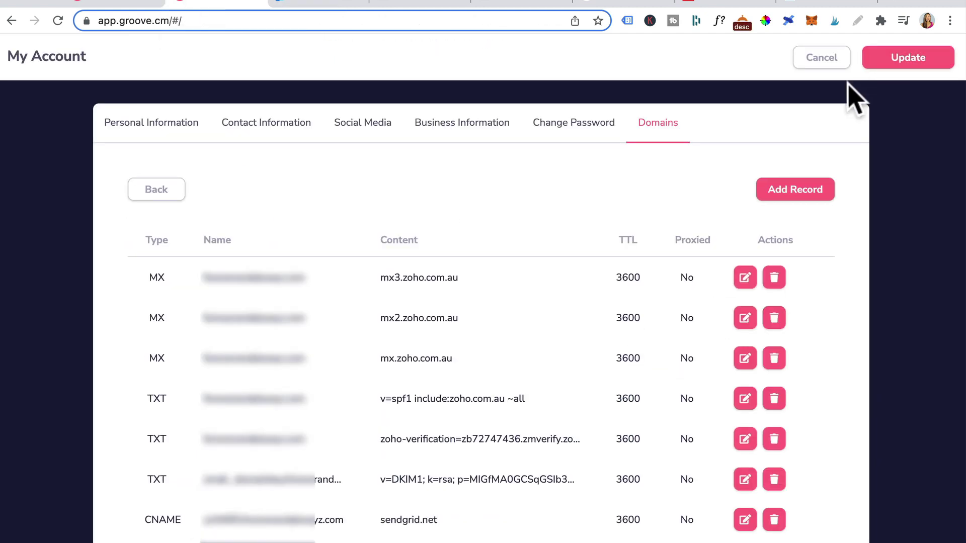
left_click(901, 70)
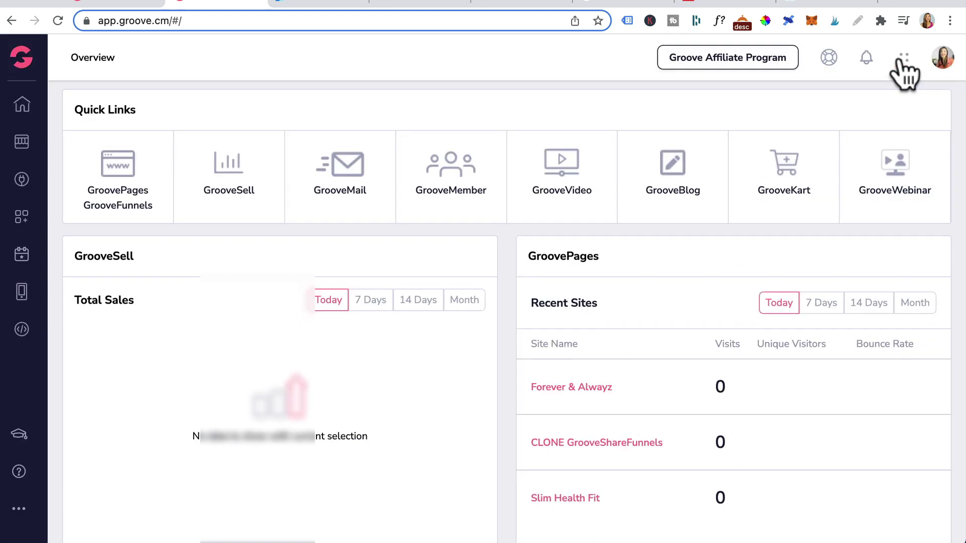
left_click(323, 4)
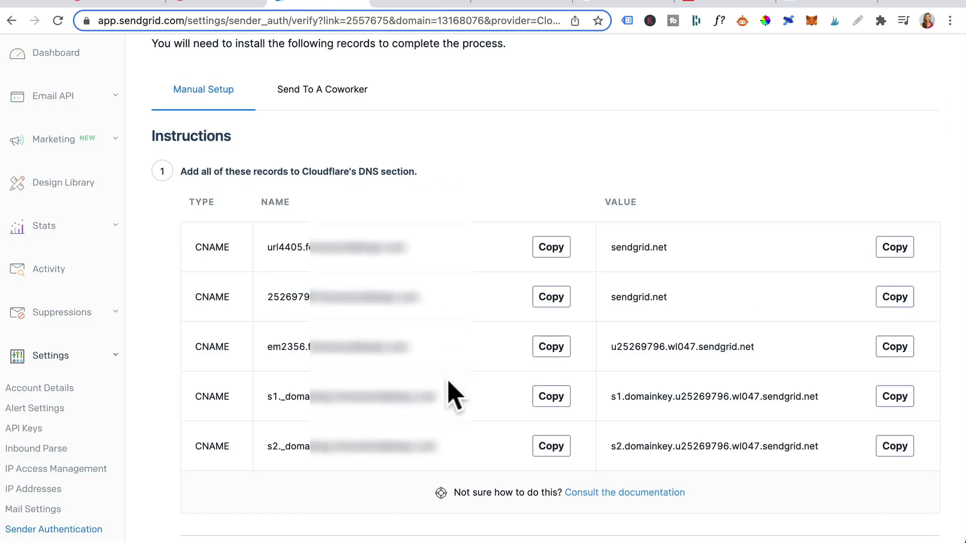
- Confirm the DNS records are added, verify the domain, and check both statuses read Verified
scroll(453, 394, "down", 5)
left_click(753, 351)
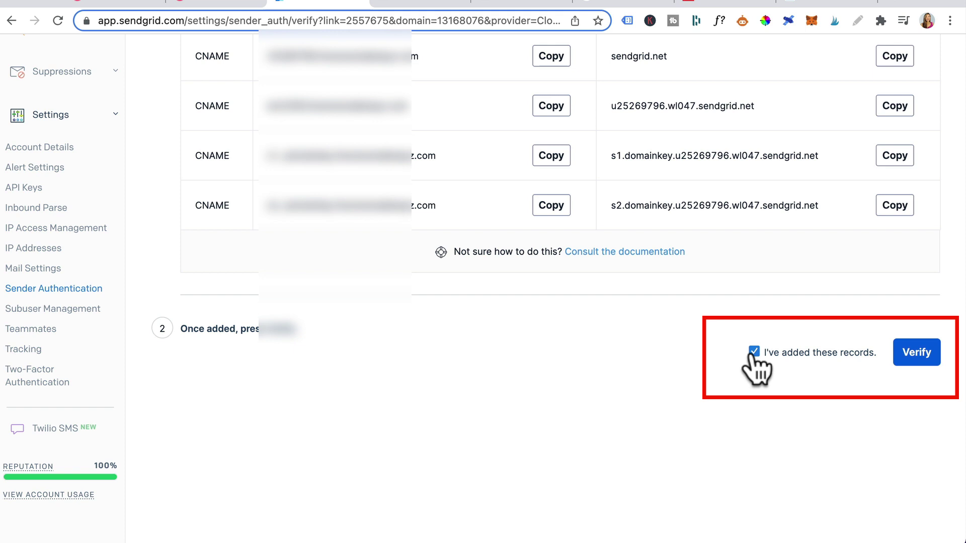
left_click(918, 358)
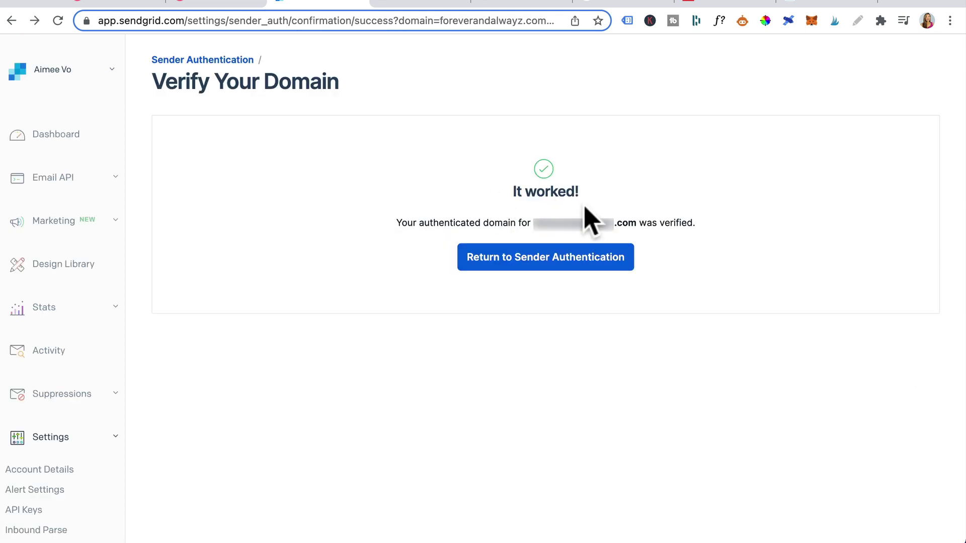
left_click(496, 278)
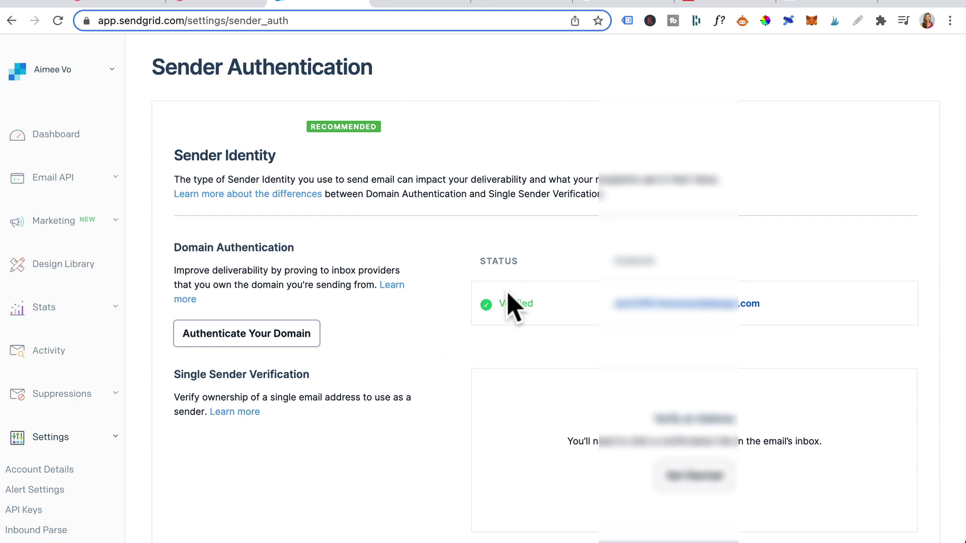
scroll(554, 414, "down", 6)
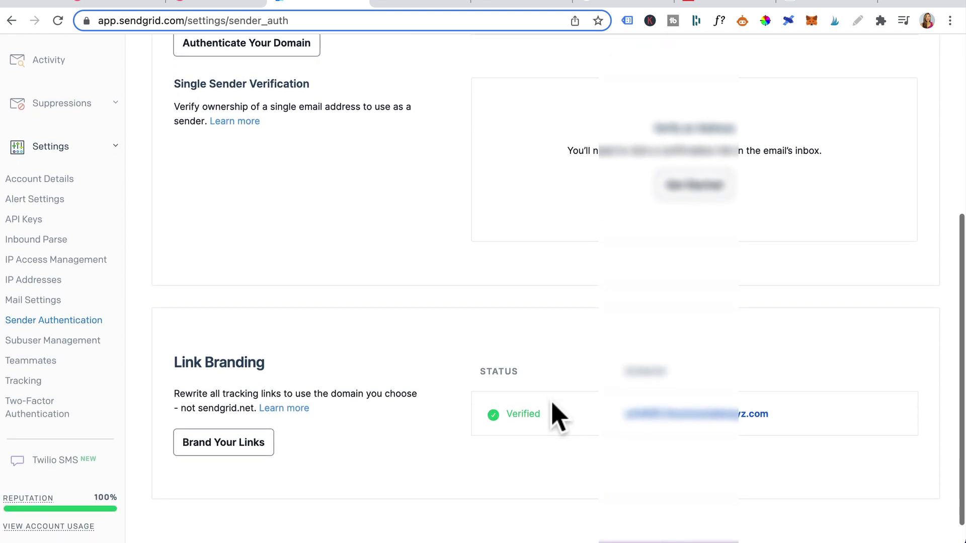
scroll(555, 415, "down", 1)
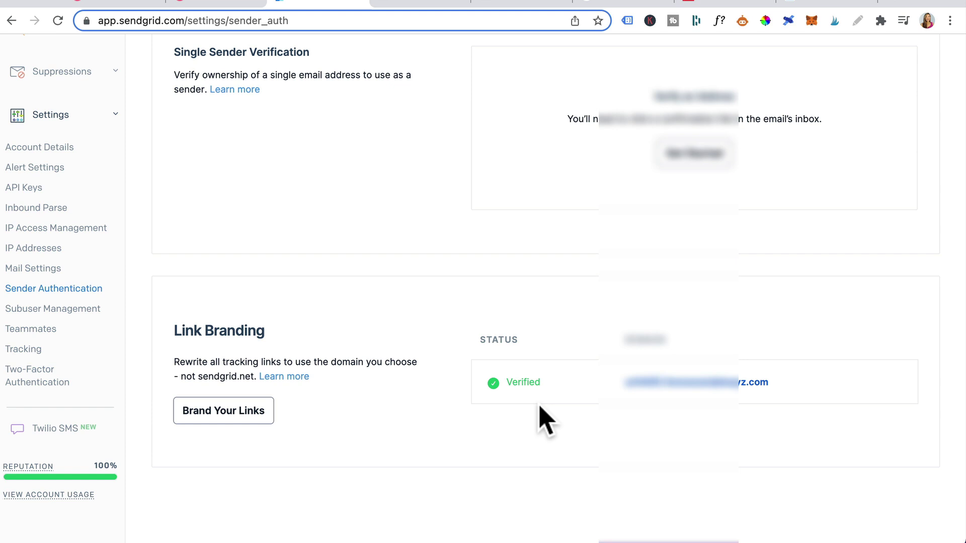
- Create a Full Access SendGrid API key named F&A.com and reveal it
left_click(20, 192)
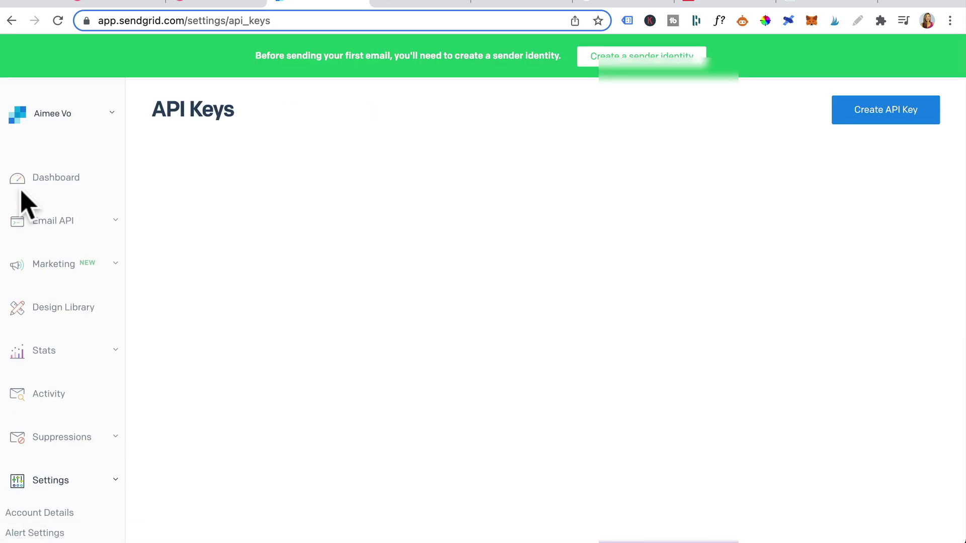
left_click(885, 110)
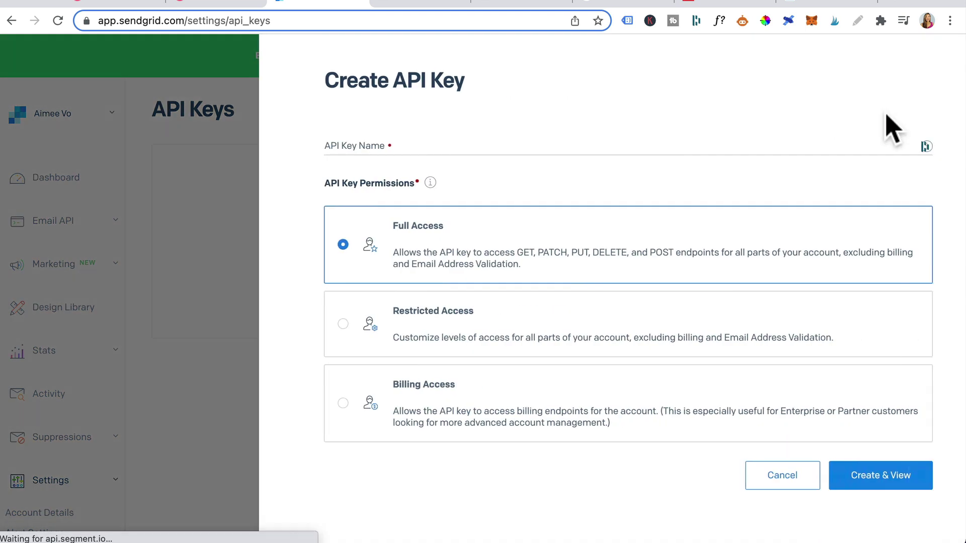
type("F&A.com")
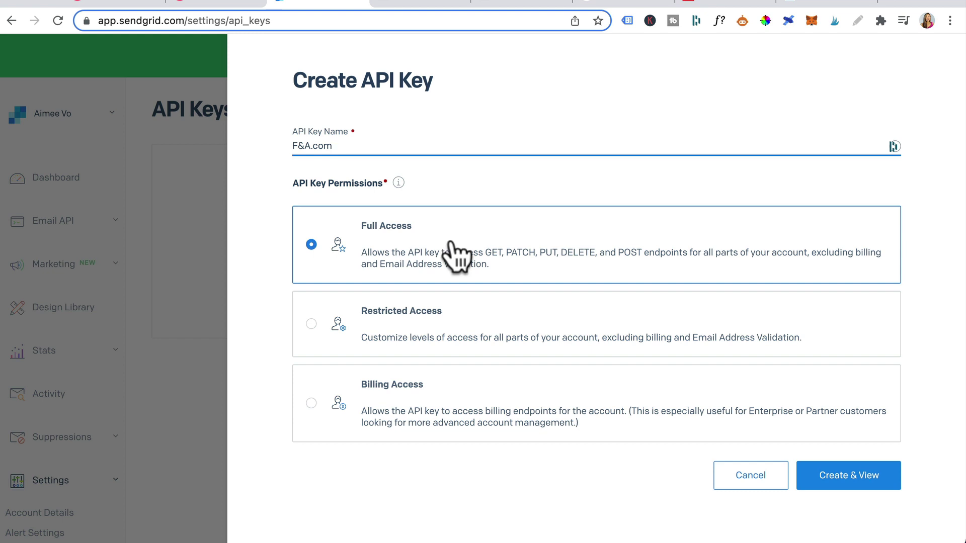
left_click(846, 477)
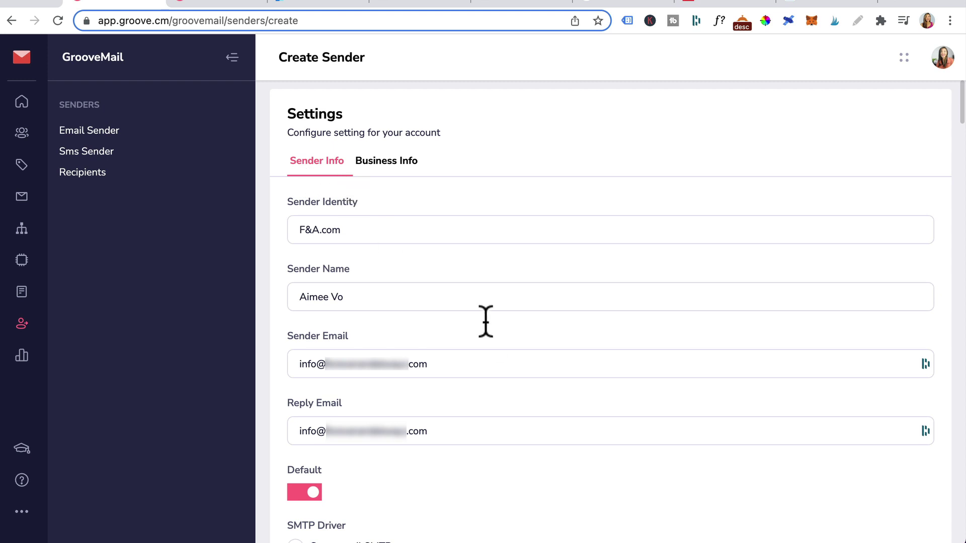
- Paste the SendGrid API key into the Sendgrid driver's Api Key field and save the sender
scroll(531, 500, "down", 8)
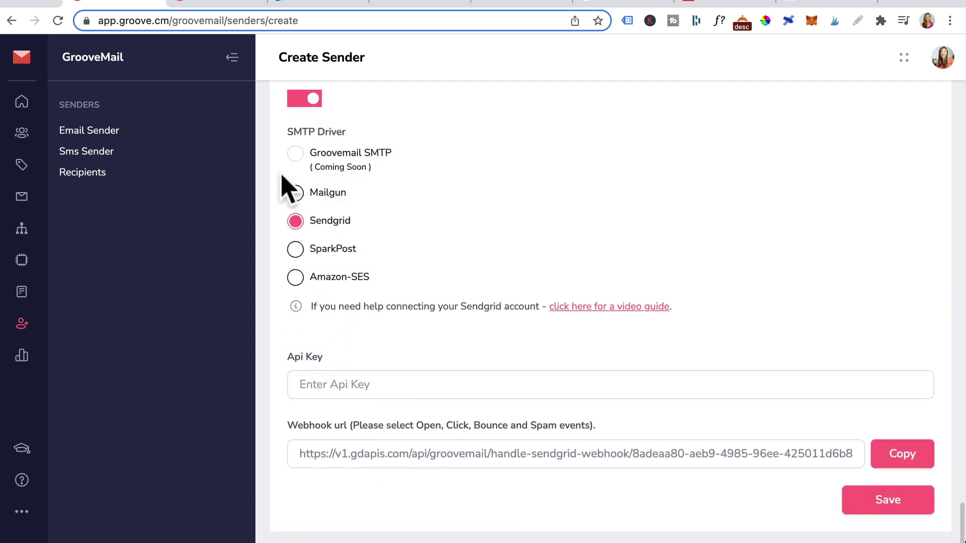
left_click(309, 384)
key("ctrl+v")
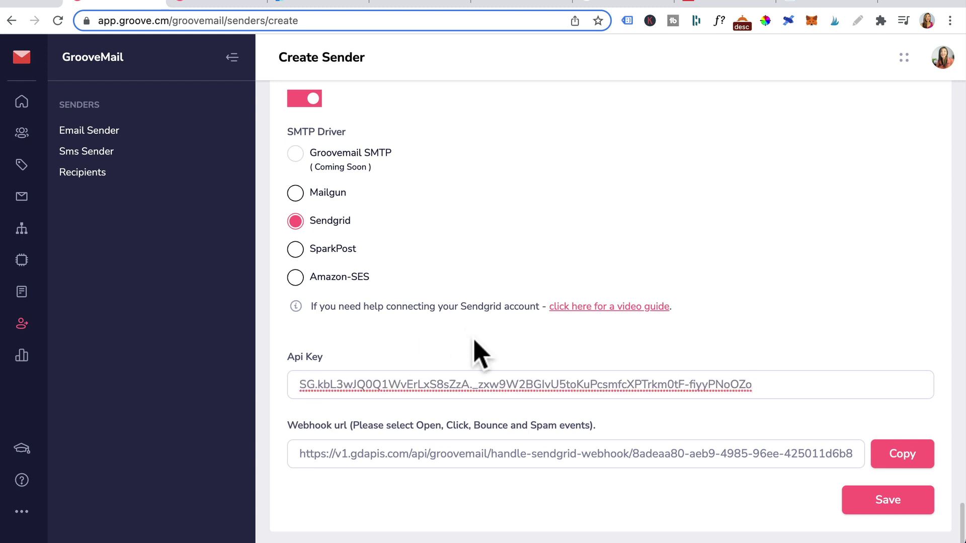
left_click(885, 509)
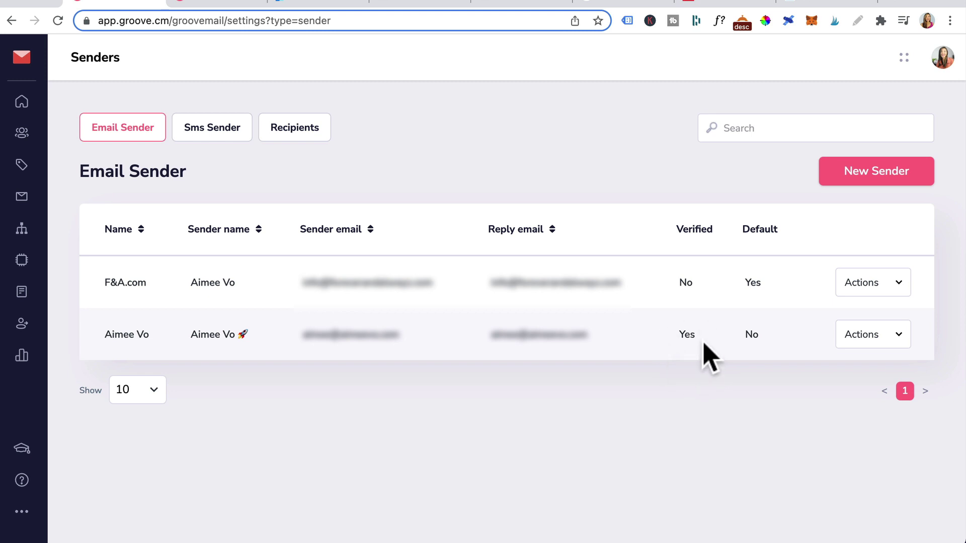
- Open the Email verification message in Zoho Mail and follow its GrooveMail verification link
left_click(821, 5)
left_click(284, 182)
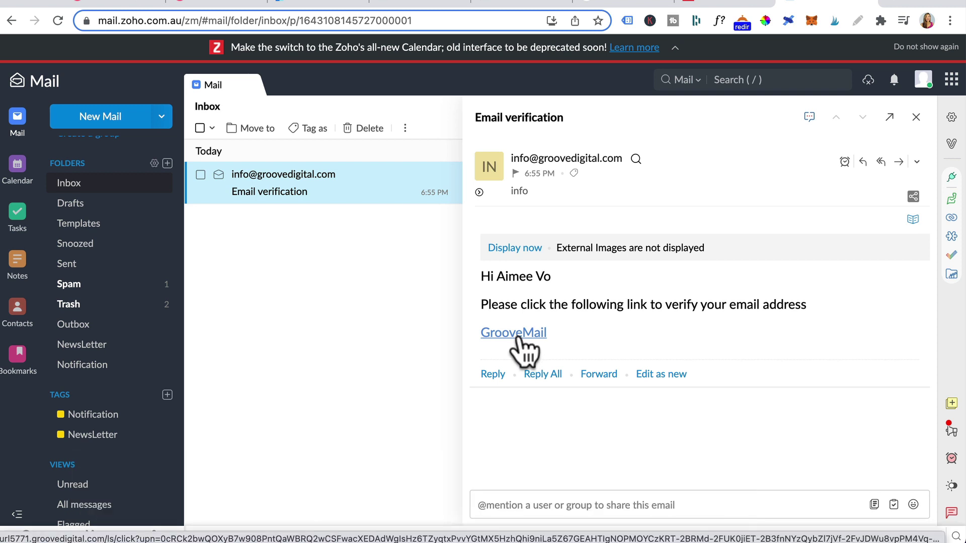
left_click(518, 336)
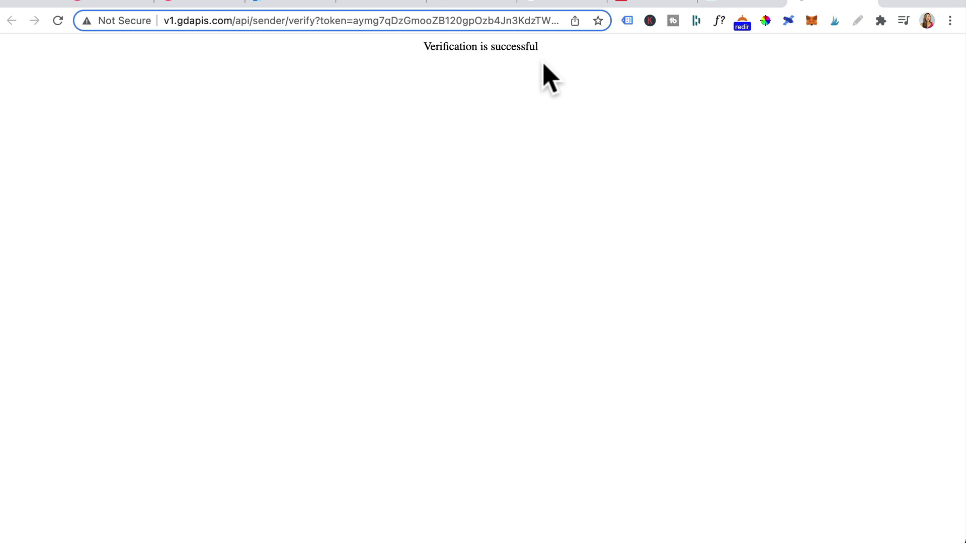
key("super+1")
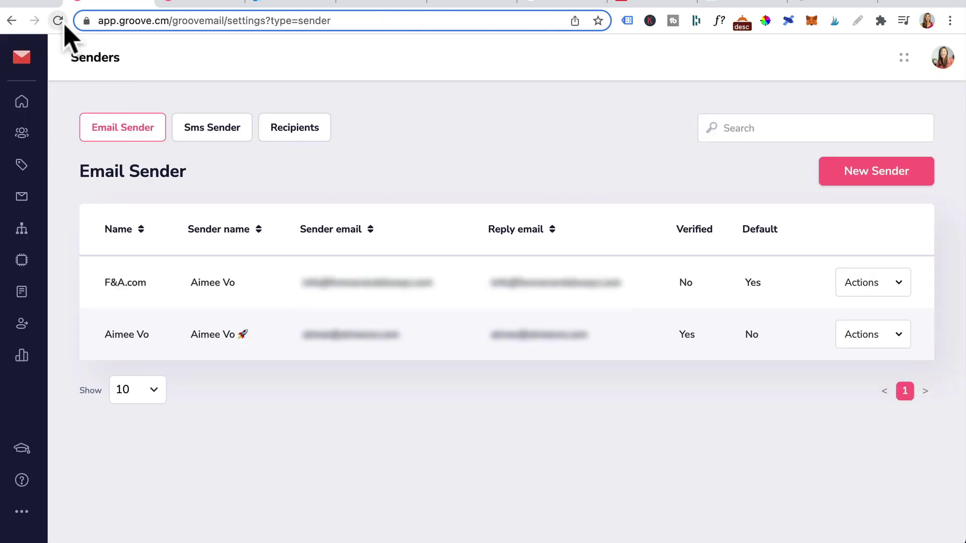
- Reload the senders list and copy the F&A.com sender's SendGrid webhook URL
left_click(59, 21)
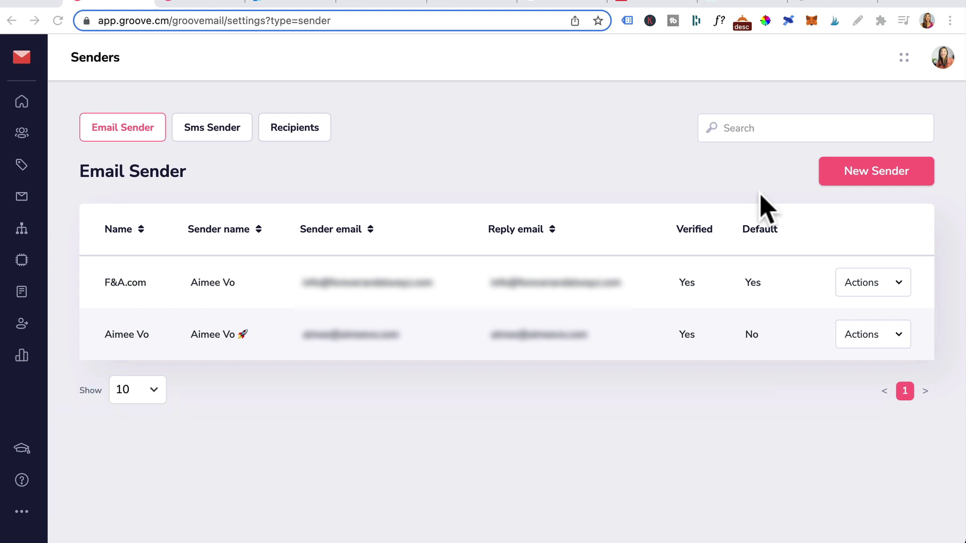
left_click(898, 284)
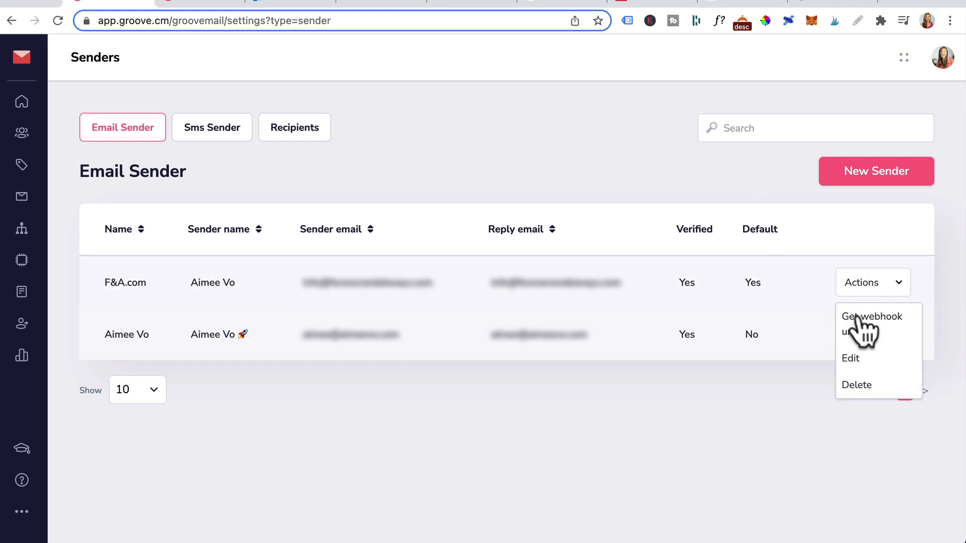
left_click(873, 328)
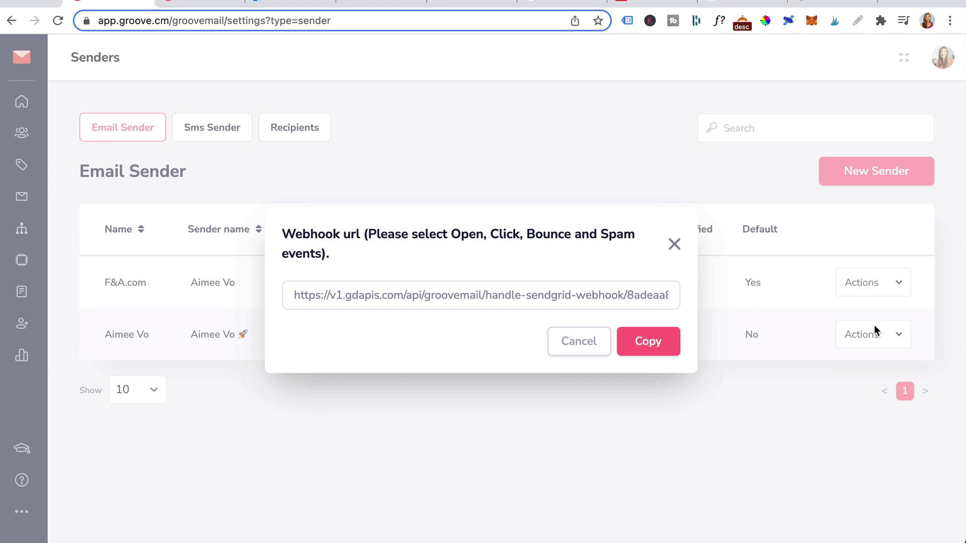
left_click(657, 356)
- Set the Event Webhook's HTTP Post URL to the GrooveMail URL and include Opened events
left_click(290, 5)
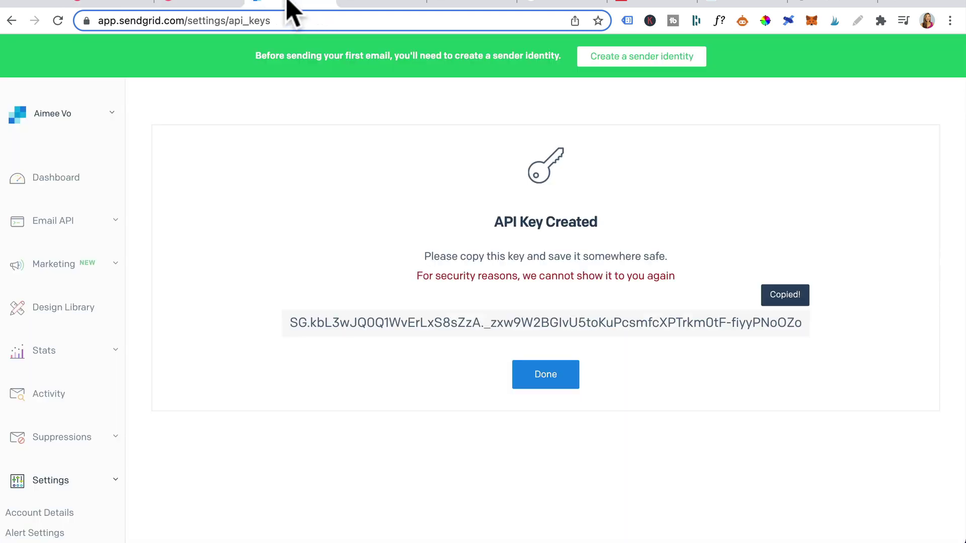
scroll(65, 292, "down", 5)
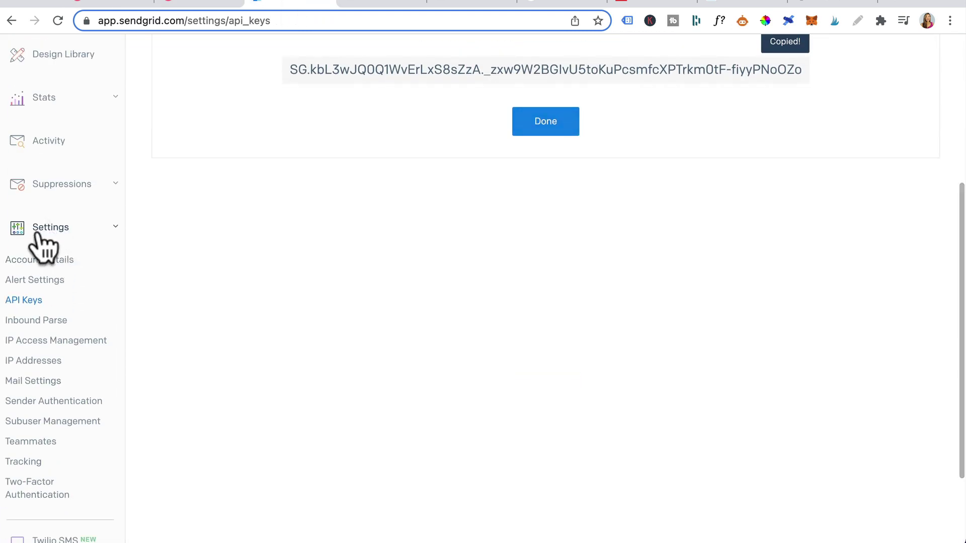
left_click(34, 381)
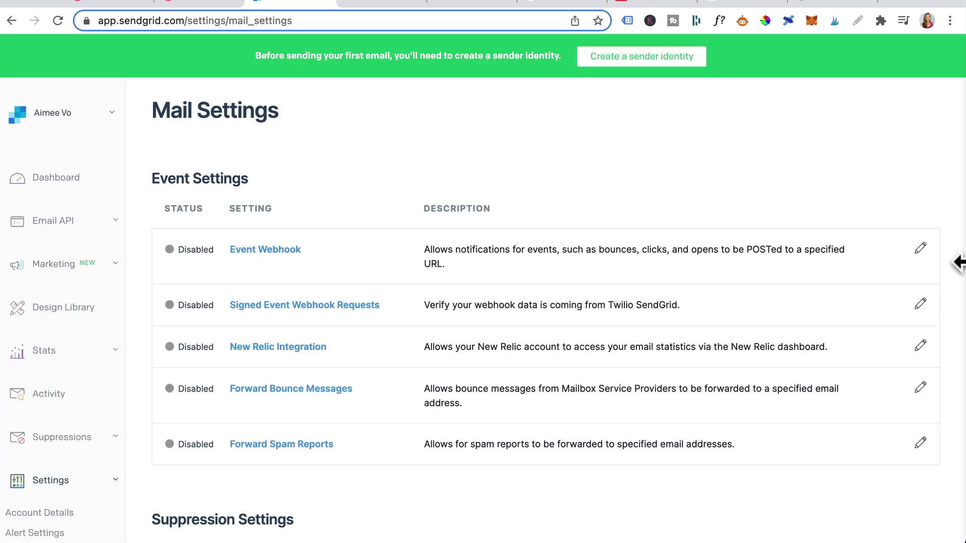
left_click(920, 248)
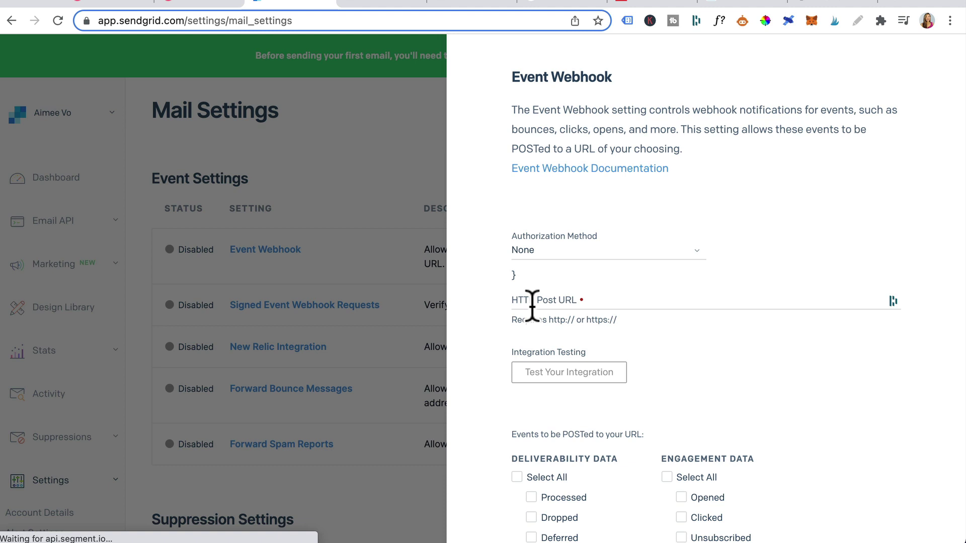
left_click(607, 304)
key("super+v")
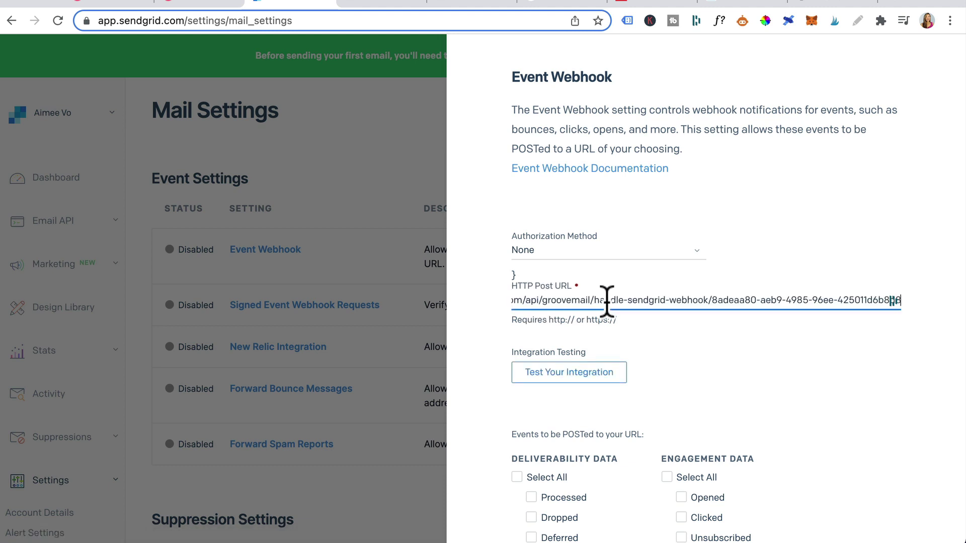
left_click(728, 371)
scroll(729, 370, "down", 5)
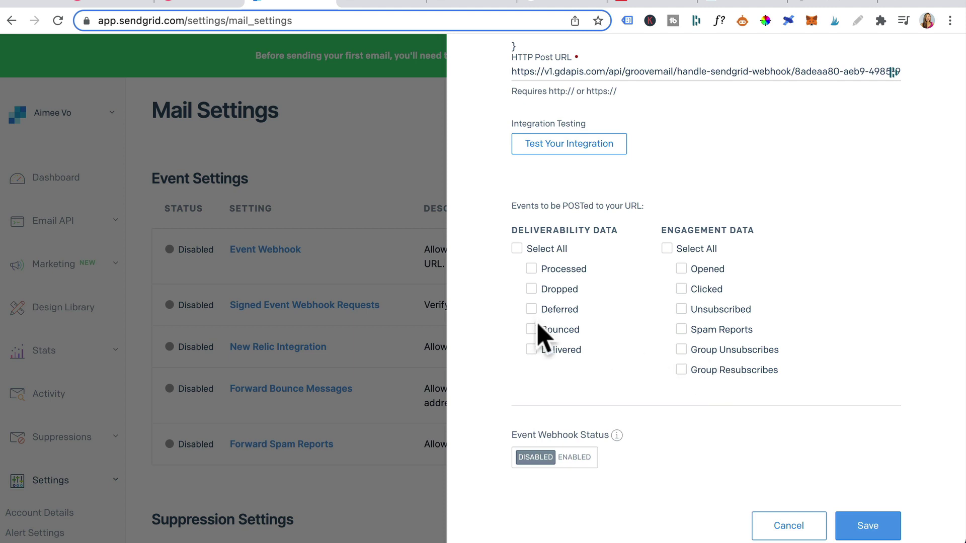
left_click(681, 270)
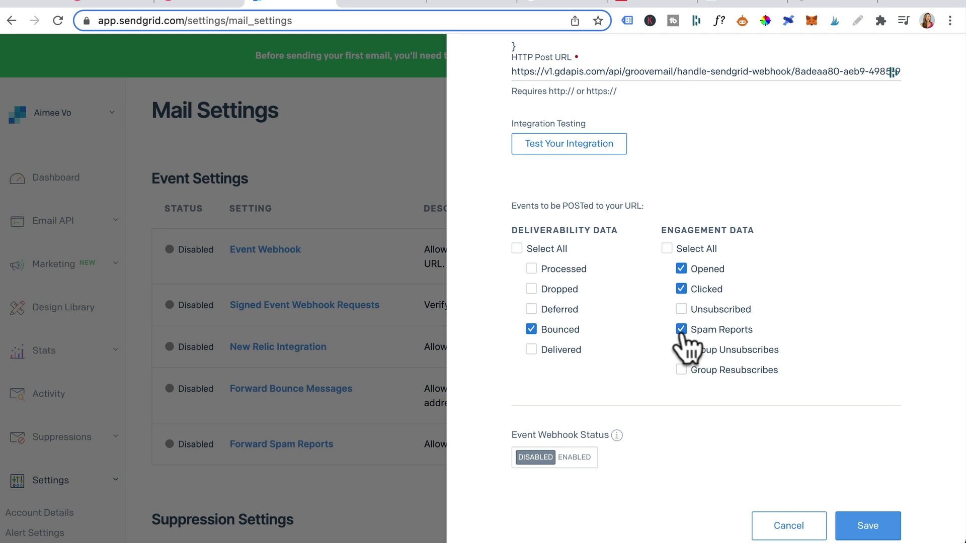
scroll(556, 334, "down", 2)
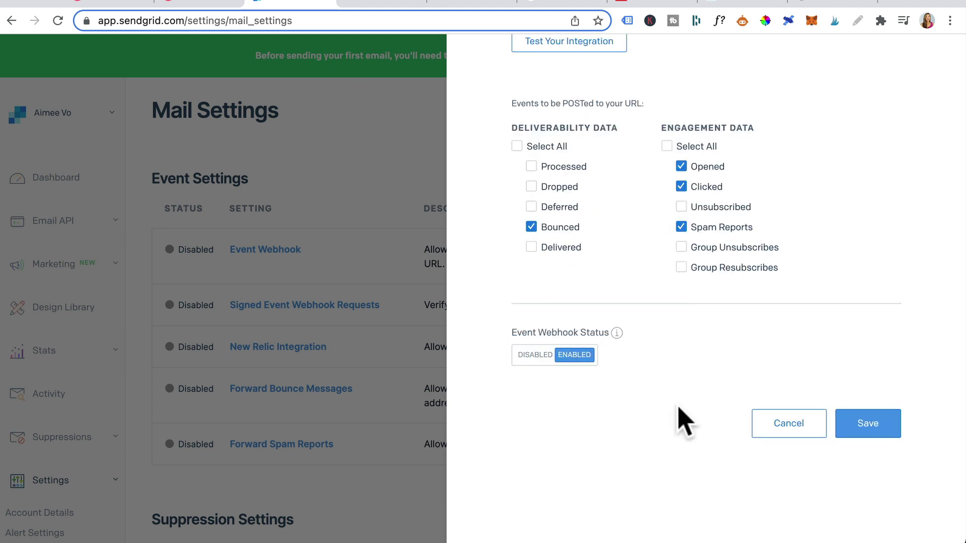
left_click(872, 423)
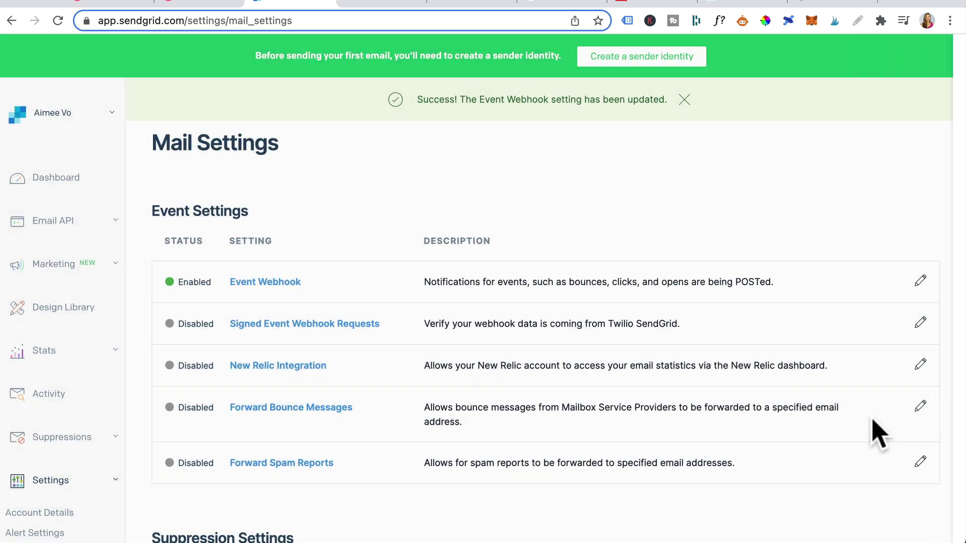